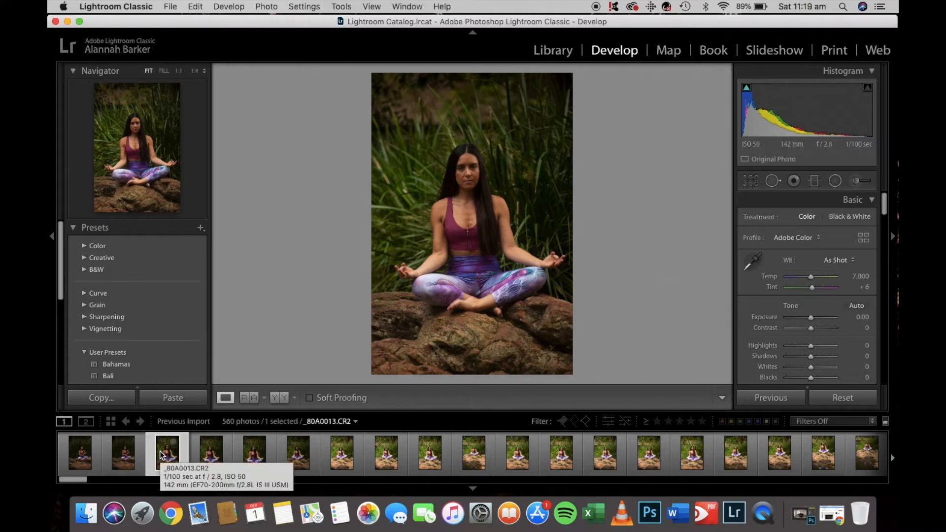
Try different star ratings on the selected photo _80A0013.CR2 and leave it at one star.
{"action": "key", "text": "1"}
{"action": "key", "text": "2"}
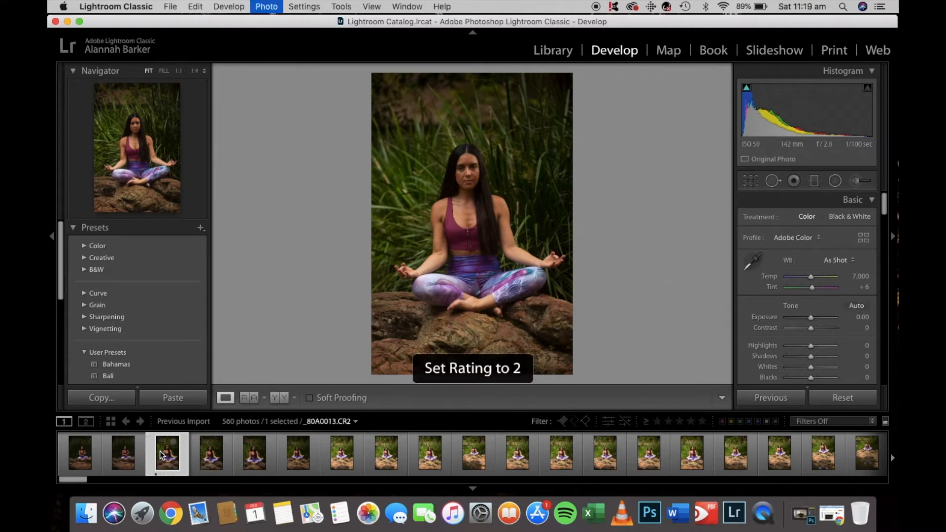
{"action": "key", "text": "3"}
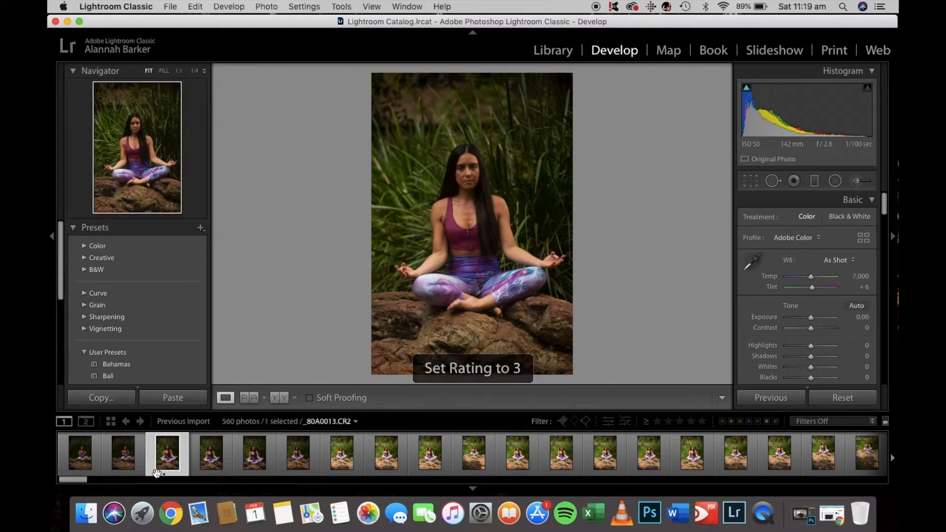
{"action": "key", "text": "4"}
{"action": "key", "text": "5"}
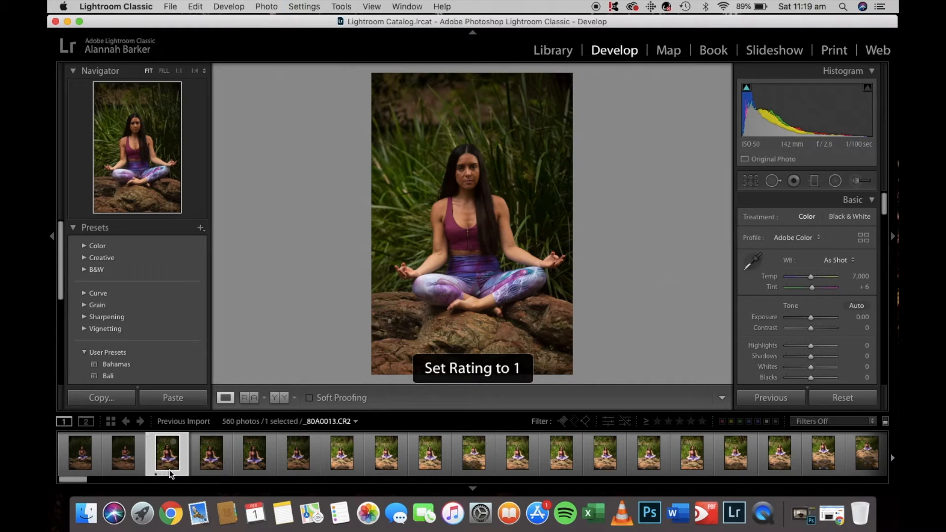
{"action": "left_click", "coordinate": [817, 421]}
{"action": "left_click", "coordinate": [821, 420]}
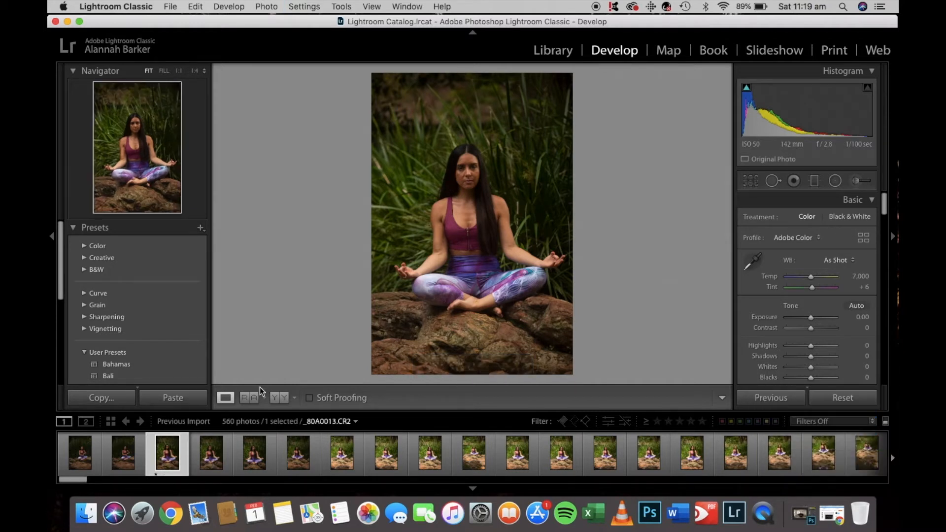
{"action": "key", "text": "0"}
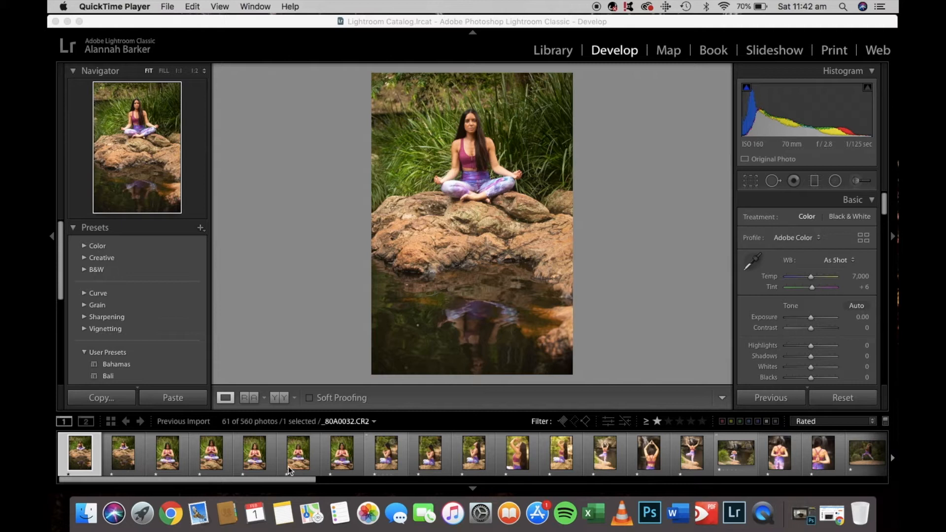
Open the photo _80A0542.CR2 of the woman posing against the rock wall and apply the Bali user preset.
{"action": "left_click", "coordinate": [287, 484]}
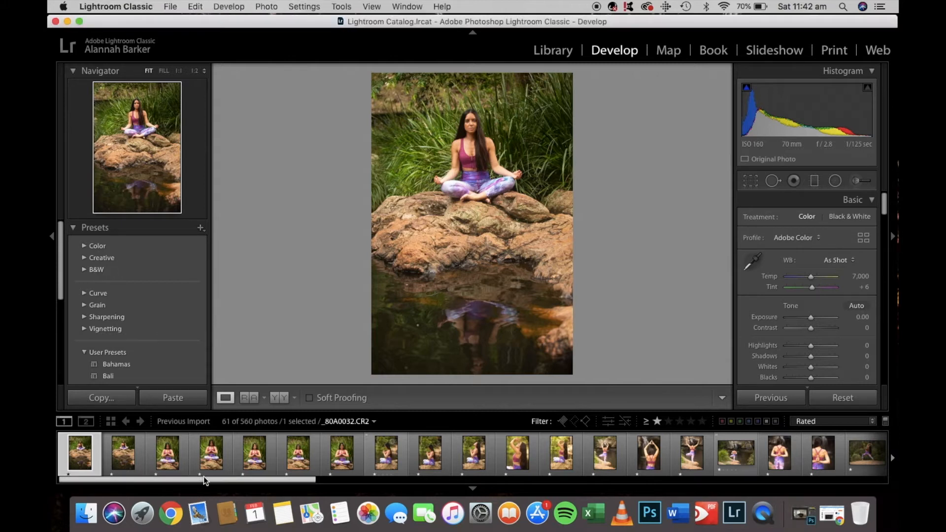
{"action": "left_click_drag", "start_coordinate": [283, 480], "coordinate": [872, 483]}
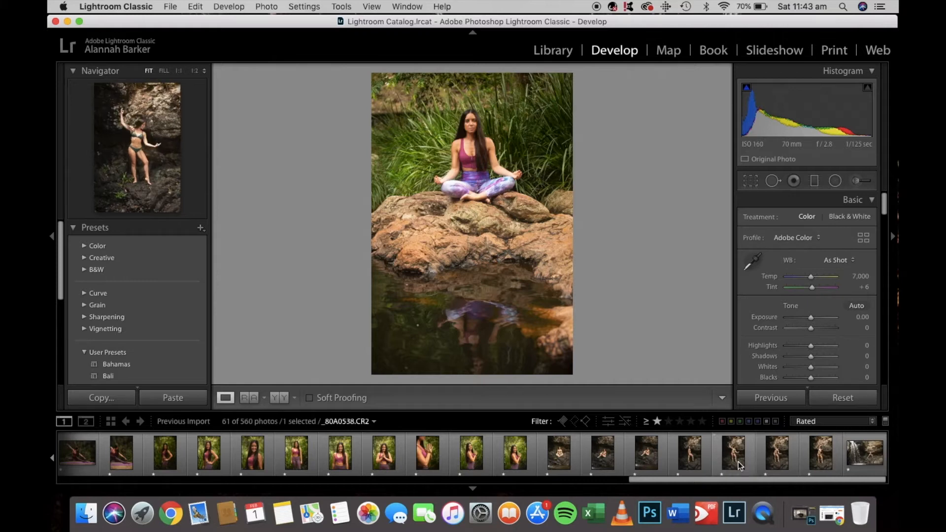
{"action": "left_click", "coordinate": [777, 452]}
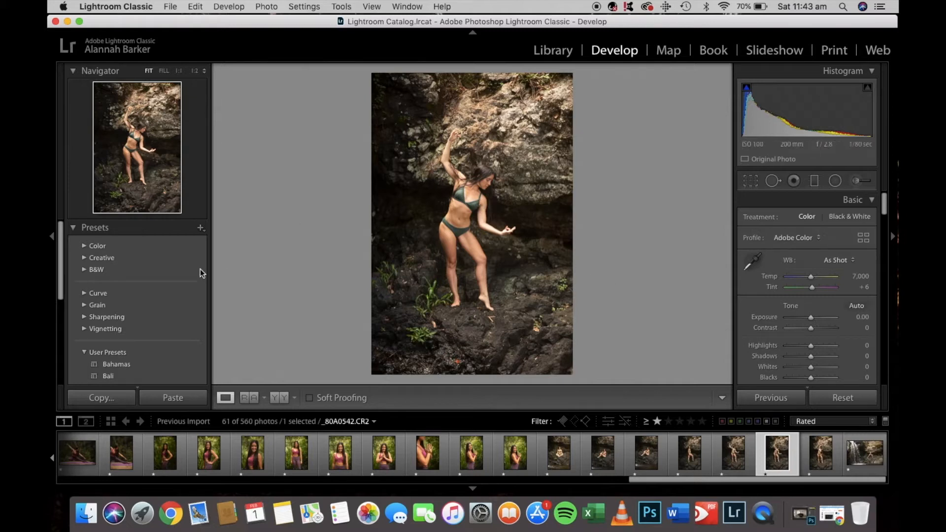
{"action": "scroll", "coordinate": [88, 326], "scroll_direction": "down", "scroll_amount": 3}
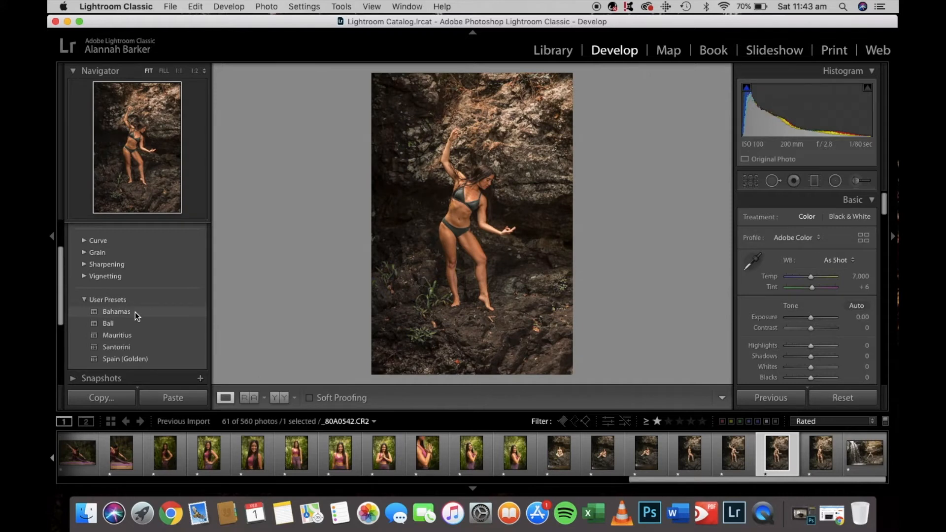
{"action": "left_click", "coordinate": [166, 324]}
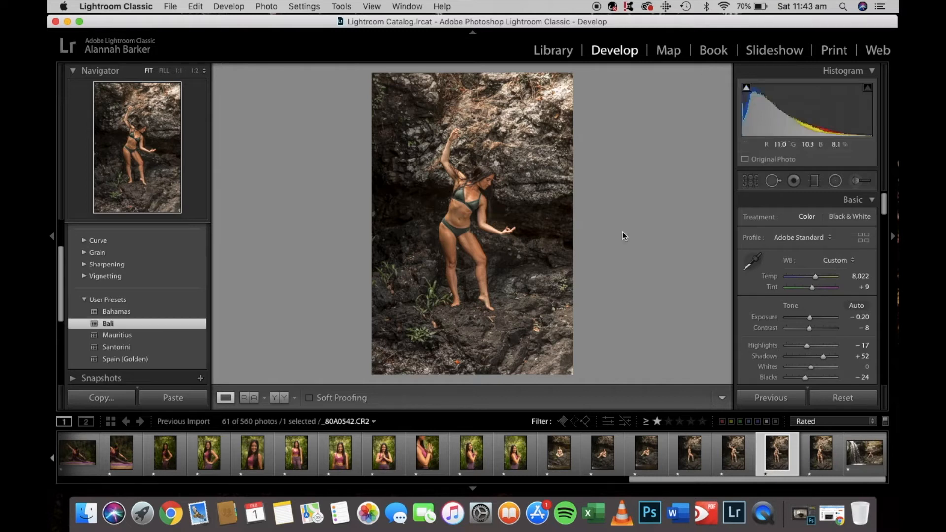
Examine the preset's Basic, Tone Curve and colour settings, and inspect the skin tones in the photo up close.
{"action": "scroll", "coordinate": [822, 341], "scroll_direction": "down", "scroll_amount": 1}
{"action": "scroll", "coordinate": [822, 341], "scroll_direction": "down", "scroll_amount": 5}
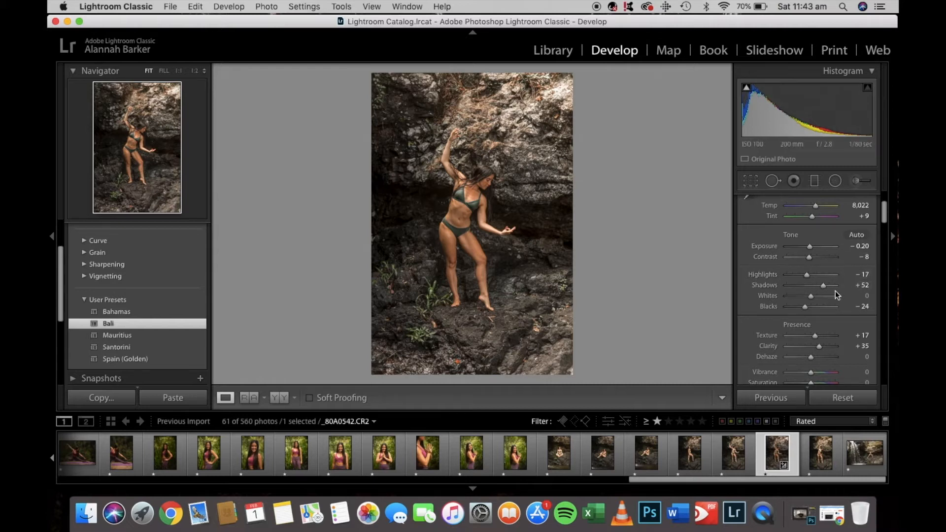
{"action": "scroll", "coordinate": [796, 309], "scroll_direction": "down", "scroll_amount": 5}
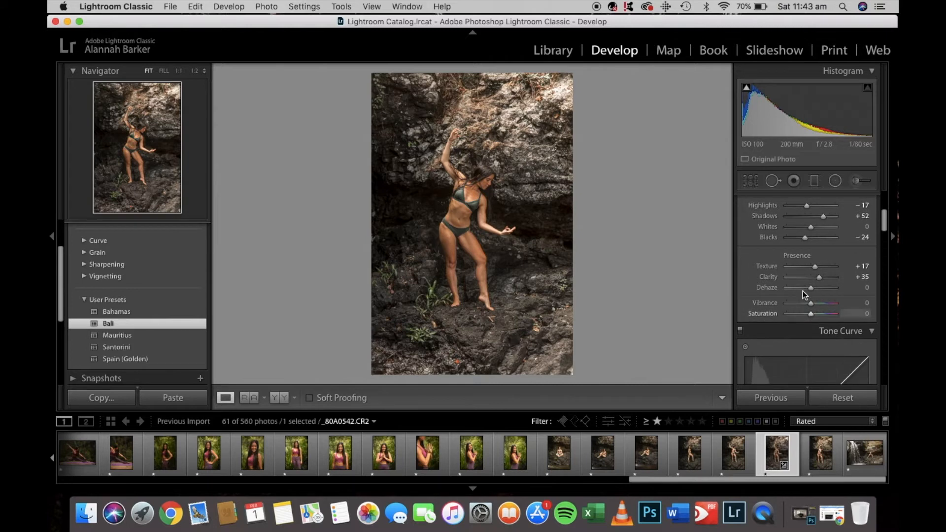
{"action": "scroll", "coordinate": [798, 303], "scroll_direction": "down", "scroll_amount": 6}
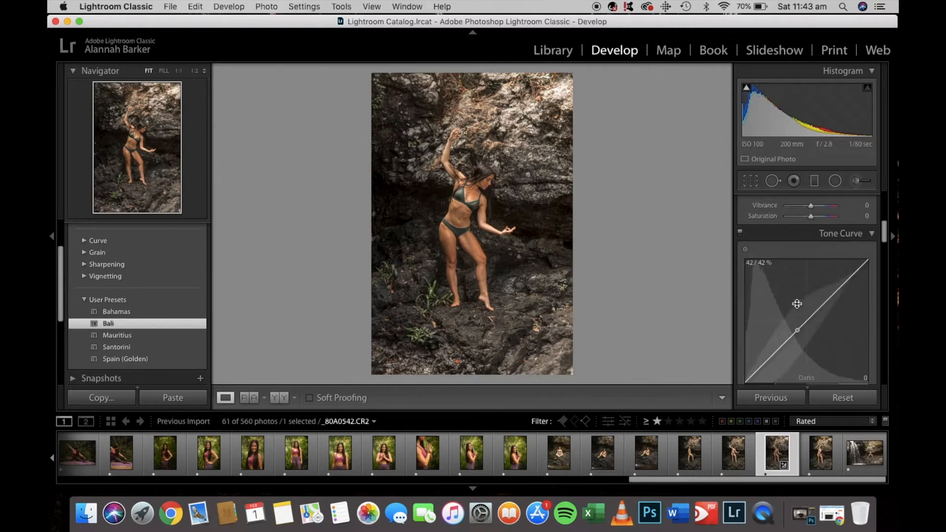
{"action": "scroll", "coordinate": [797, 303], "scroll_direction": "down", "scroll_amount": 15}
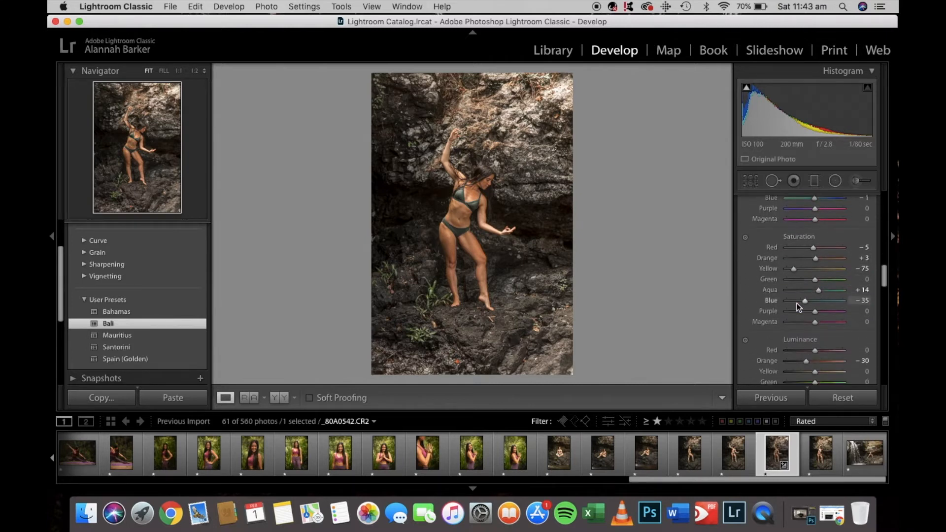
{"action": "left_click", "coordinate": [455, 233]}
{"action": "scroll", "coordinate": [454, 232], "scroll_direction": "up", "scroll_amount": 3}
{"action": "scroll", "coordinate": [454, 232], "scroll_direction": "down", "scroll_amount": 5}
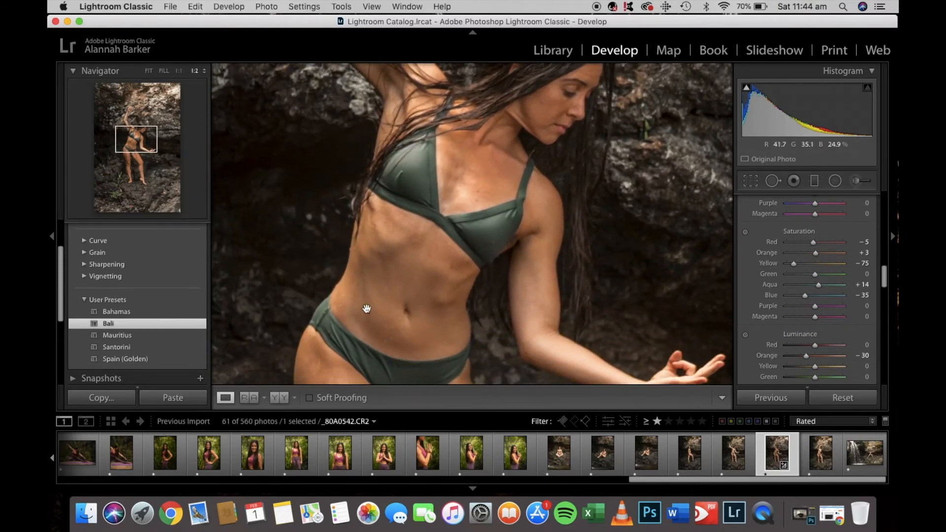
{"action": "scroll", "coordinate": [473, 257], "scroll_direction": "up", "scroll_amount": 5}
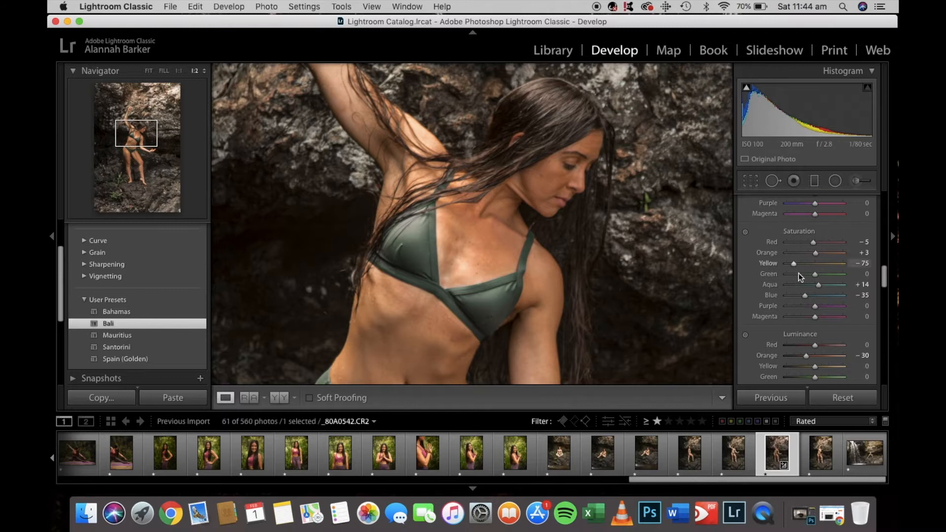
Try a brighter Orange luminance of about −1 for the skin, and settle on −29.
{"action": "scroll", "coordinate": [801, 320], "scroll_direction": "down", "scroll_amount": 1}
{"action": "left_click_drag", "start_coordinate": [809, 344], "coordinate": [815, 343]}
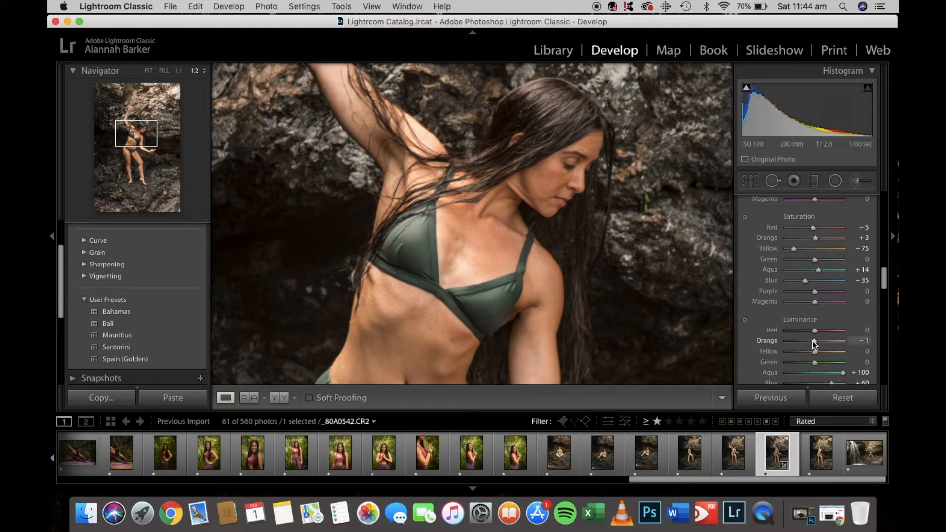
{"action": "mouse_move", "coordinate": [808, 342]}
{"action": "left_mouse_down"}
{"action": "mouse_move", "coordinate": [785, 345]}
{"action": "mouse_move", "coordinate": [806, 348]}
{"action": "left_mouse_up"}
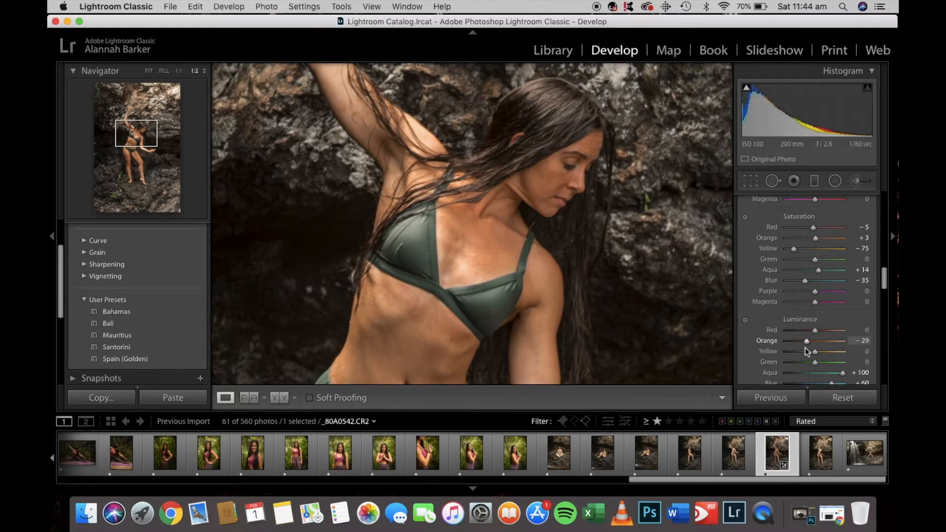
Compare the whole photo before and after editing side by side, and return to the single-photo view.
{"action": "left_click", "coordinate": [534, 237]}
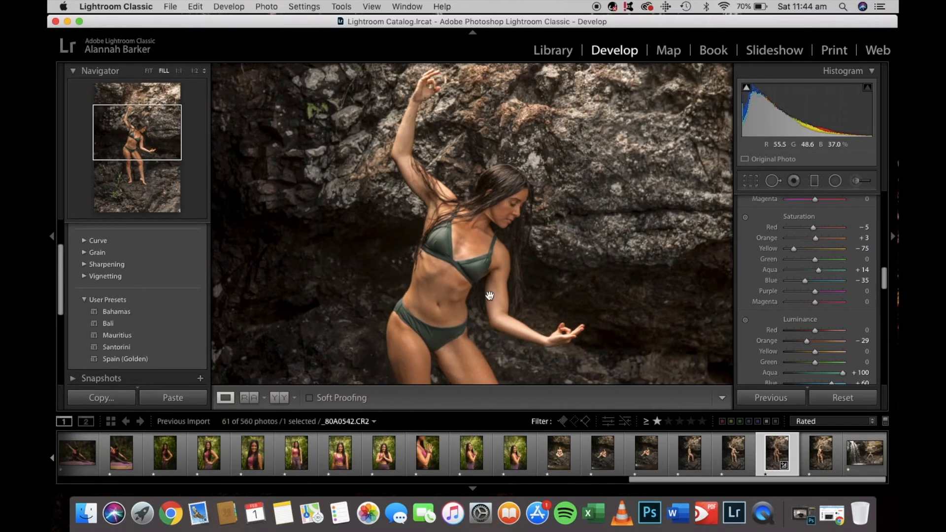
{"action": "left_click", "coordinate": [426, 346]}
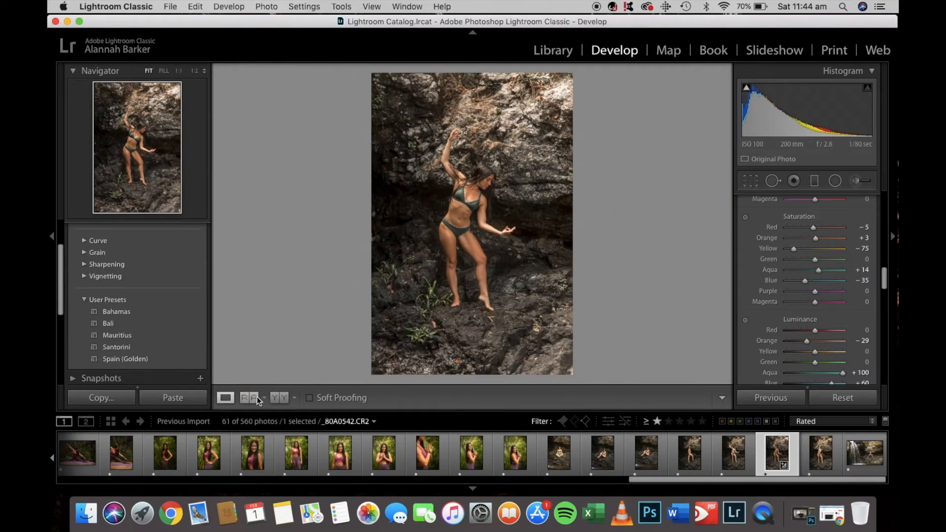
{"action": "left_click", "coordinate": [274, 398]}
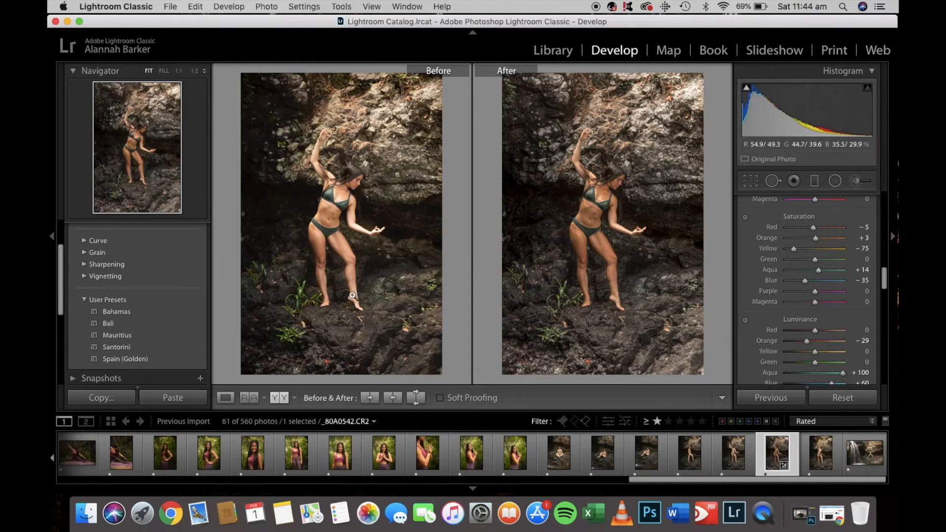
{"action": "left_click", "coordinate": [608, 291]}
{"action": "left_click", "coordinate": [450, 271]}
{"action": "left_click", "coordinate": [226, 401]}
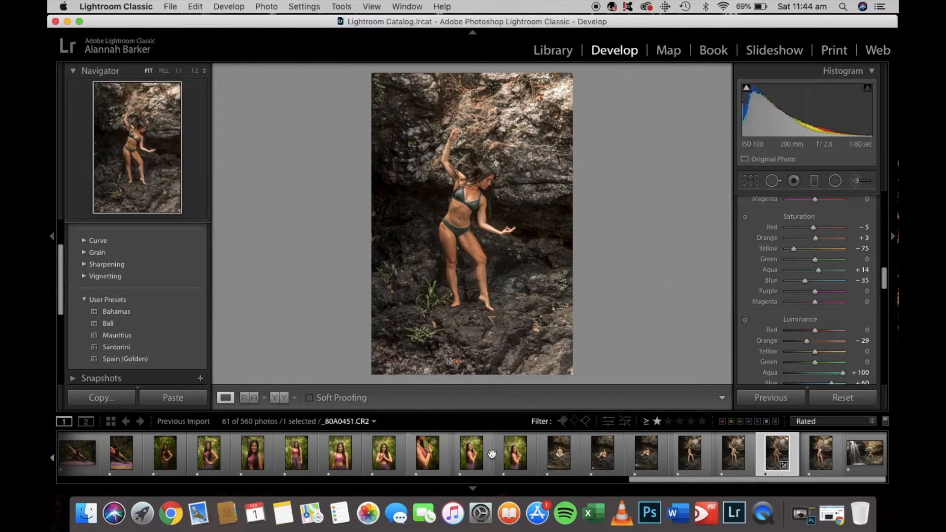
Open the close-up of the praying hands, _80A0438.CR2, and set its Exposure to −0.15.
{"action": "scroll", "coordinate": [410, 457], "scroll_direction": "left", "scroll_amount": 1}
{"action": "left_click", "coordinate": [439, 460]}
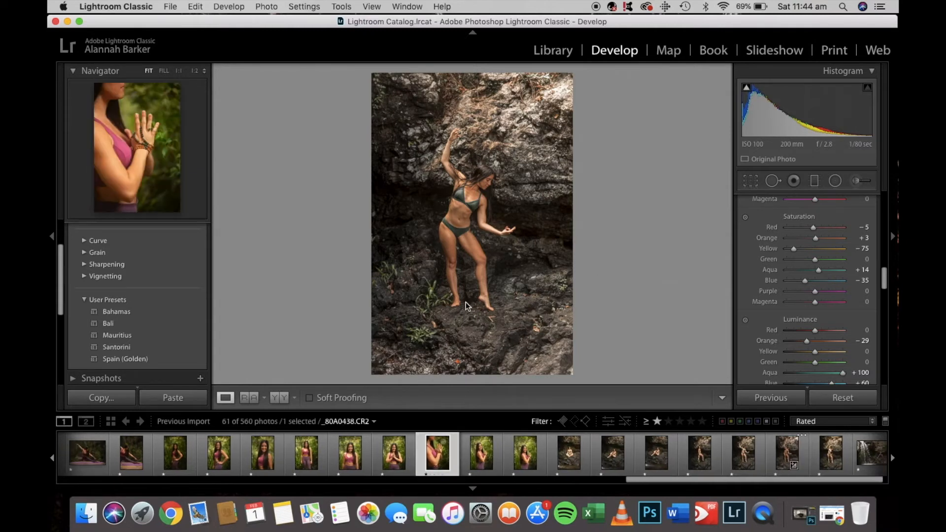
{"action": "scroll", "coordinate": [783, 292], "scroll_direction": "up", "scroll_amount": 10}
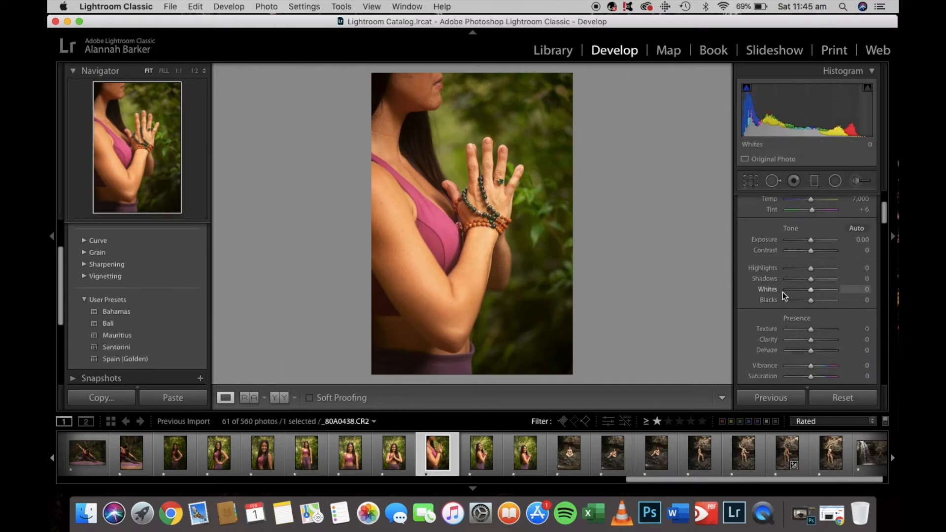
{"action": "scroll", "coordinate": [790, 256], "scroll_direction": "up", "scroll_amount": 2}
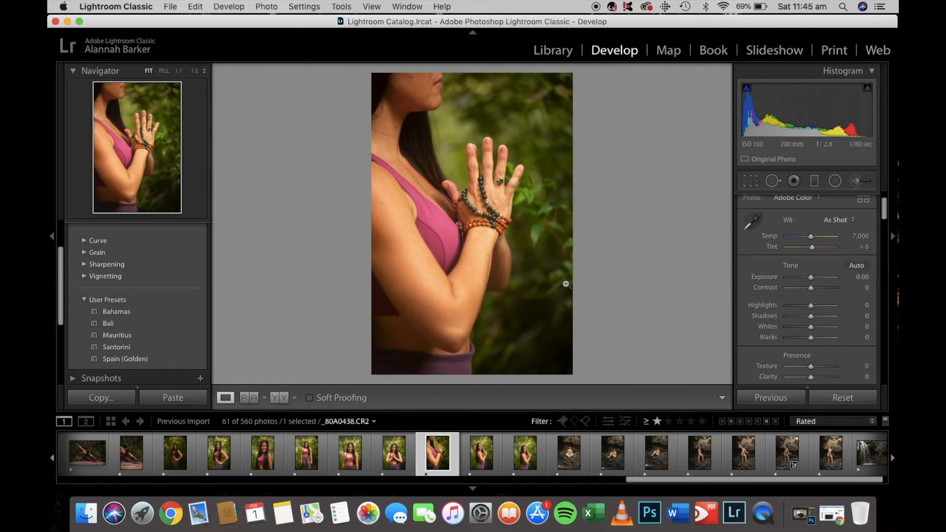
{"action": "left_click_drag", "start_coordinate": [811, 281], "coordinate": [810, 280]}
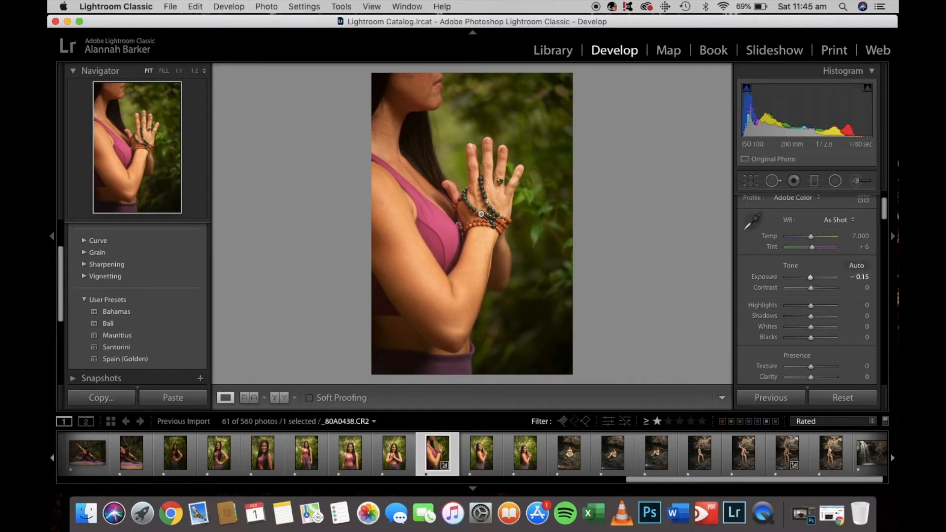
Set Contrast to +12, Highlights to −40, Shadows to +17, Whites to −11 and Clarity to +4.
{"action": "left_click_drag", "start_coordinate": [809, 292], "coordinate": [813, 340]}
{"action": "scroll", "coordinate": [804, 324], "scroll_direction": "down", "scroll_amount": 5}
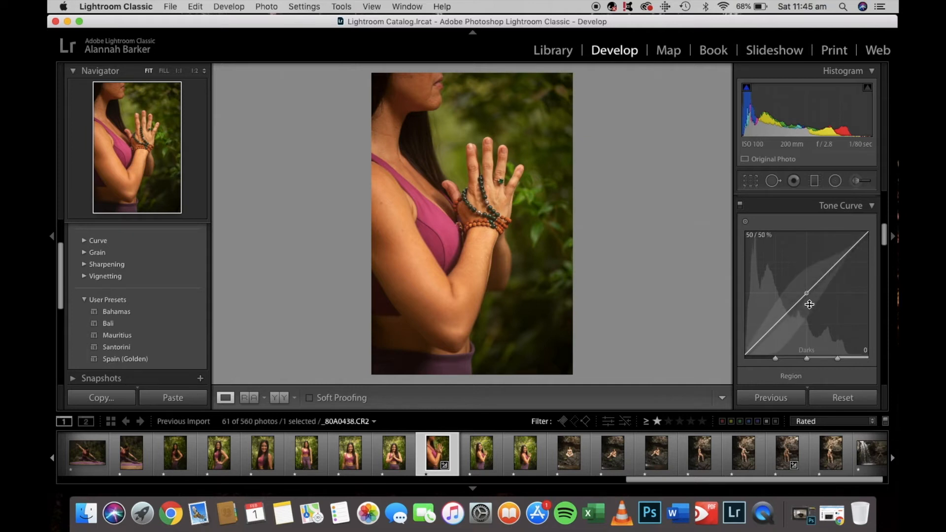
{"action": "scroll", "coordinate": [799, 300], "scroll_direction": "up", "scroll_amount": 3}
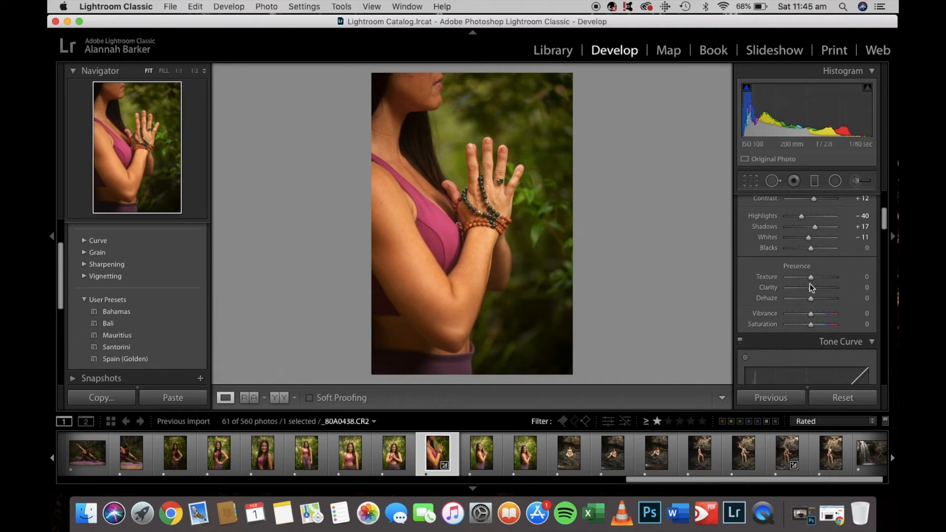
{"action": "left_click_drag", "start_coordinate": [808, 280], "coordinate": [812, 291]}
Set the Green saturation to −80, the Orange luminance to −14 and the Yellow luminance to −32.
{"action": "scroll", "coordinate": [799, 339], "scroll_direction": "down", "scroll_amount": 5}
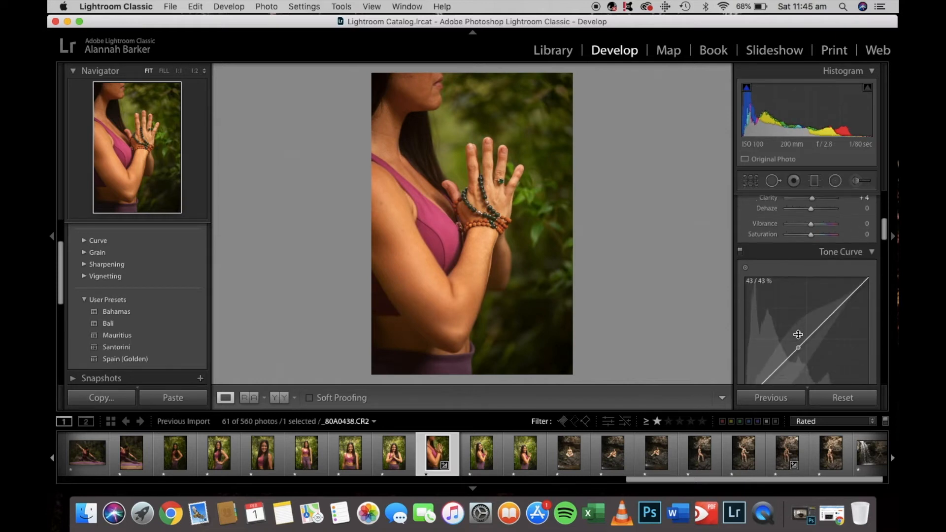
{"action": "scroll", "coordinate": [799, 338], "scroll_direction": "down", "scroll_amount": 10}
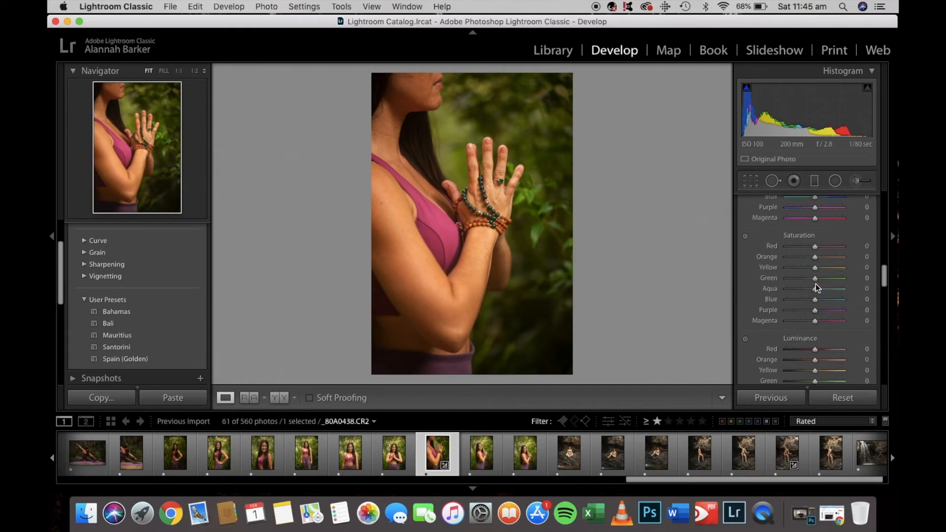
{"action": "left_click_drag", "start_coordinate": [815, 279], "coordinate": [790, 281]}
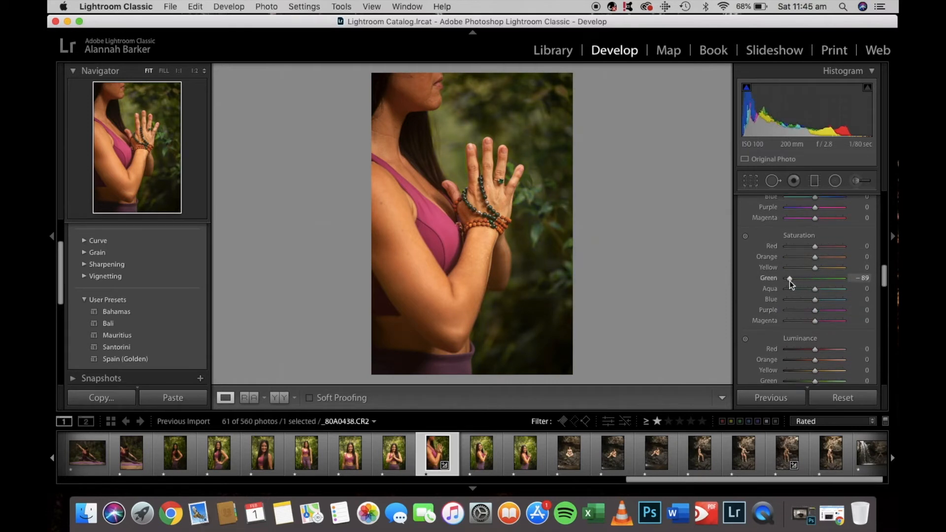
{"action": "scroll", "coordinate": [813, 350], "scroll_direction": "down", "scroll_amount": 1}
{"action": "left_click_drag", "start_coordinate": [815, 350], "coordinate": [811, 350]}
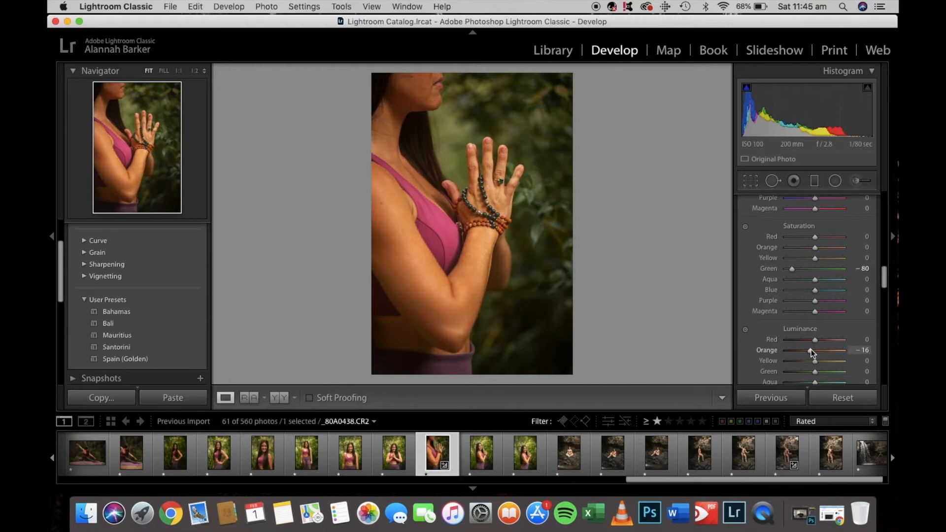
{"action": "scroll", "coordinate": [798, 359], "scroll_direction": "down", "scroll_amount": 3}
{"action": "mouse_move", "coordinate": [815, 330]}
{"action": "left_mouse_down"}
{"action": "mouse_move", "coordinate": [823, 331]}
{"action": "mouse_move", "coordinate": [806, 335]}
{"action": "left_mouse_up"}
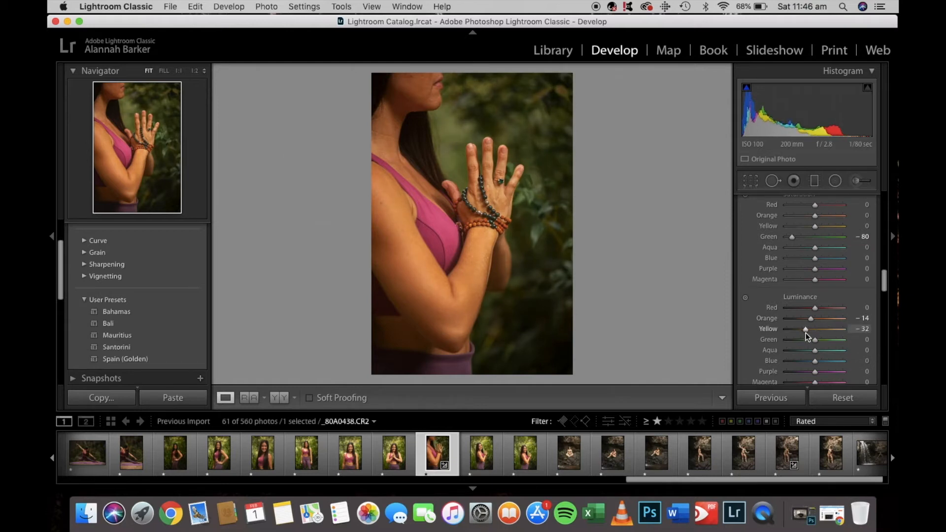
Lower the Yellow saturation to −37 and compare the edited photo with its original several times.
{"action": "scroll", "coordinate": [820, 230], "scroll_direction": "down", "scroll_amount": 1}
{"action": "left_click_drag", "start_coordinate": [813, 224], "coordinate": [804, 228]}
{"action": "key", "text": "backslash"}
{"action": "key", "text": "backslash"}
{"action": "key", "text": "backslash"}
{"action": "key", "text": "backslash"}
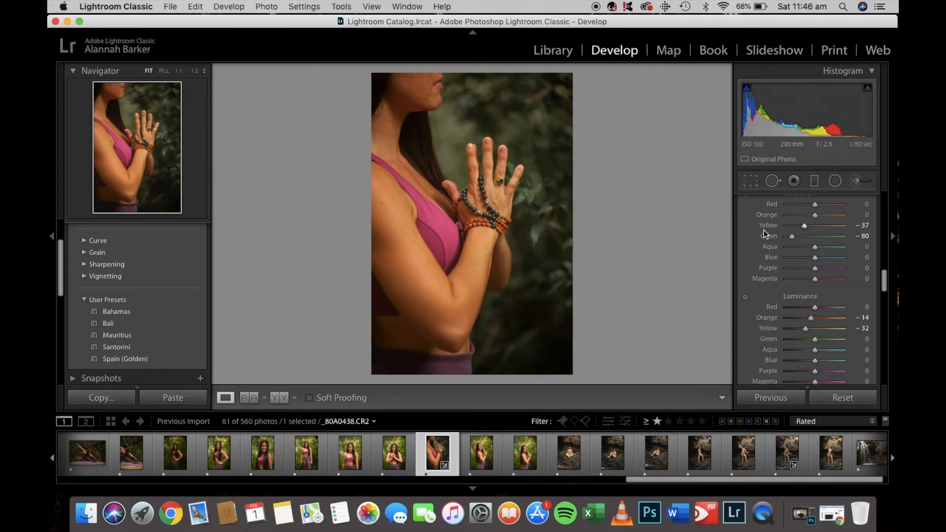
{"action": "key", "text": "backslash"}
{"action": "key", "text": "backslash"}
{"action": "key", "text": "backslash"}
{"action": "key", "text": "backslash"}
Set the Green saturation to −75 and check the edit against the before view.
{"action": "left_click_drag", "start_coordinate": [792, 238], "coordinate": [795, 239]}
{"action": "key", "text": "backslash"}
{"action": "key", "text": "backslash"}
{"action": "key", "text": "backslash"}
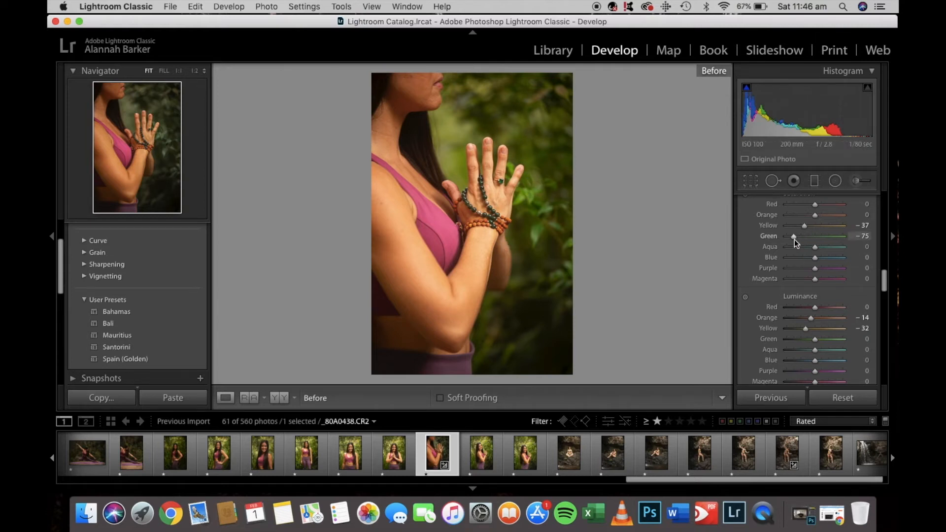
Set the Green saturation to +5 and compare the edited photo with its before view several times.
{"action": "key", "text": "backslash"}
{"action": "mouse_move", "coordinate": [797, 237]}
{"action": "left_mouse_down"}
{"action": "mouse_move", "coordinate": [832, 241]}
{"action": "mouse_move", "coordinate": [811, 240]}
{"action": "left_mouse_up"}
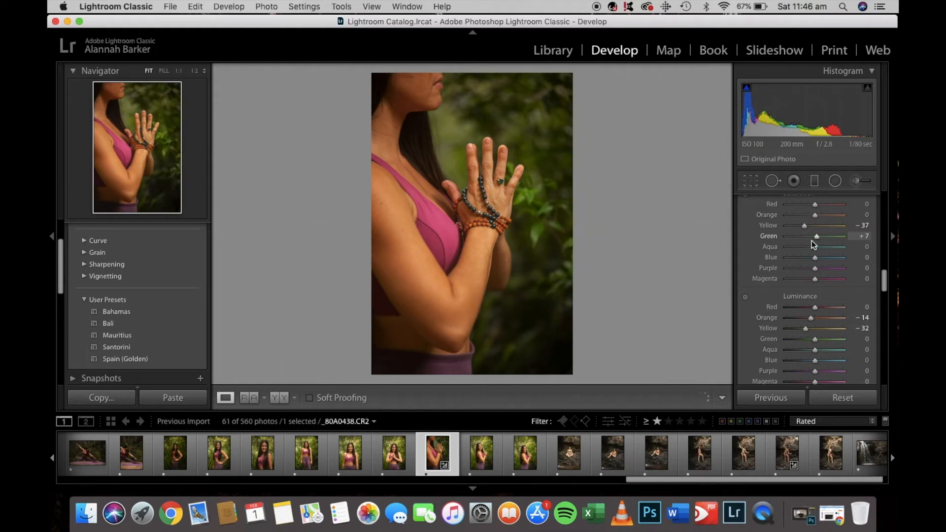
{"action": "key", "text": "backslash"}
{"action": "key", "text": "backslash"}
{"action": "key", "text": "backslash"}
{"action": "key", "text": "backslash"}
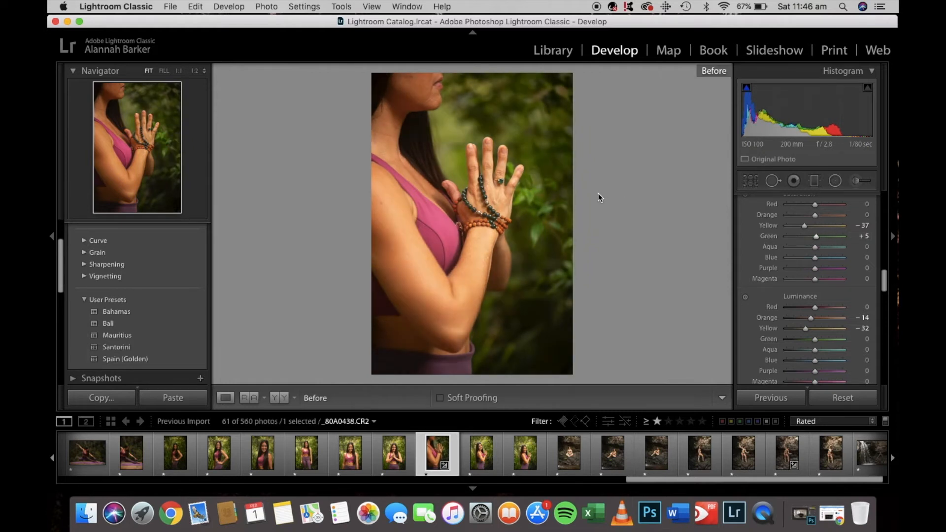
{"action": "key", "text": "backslash"}
{"action": "key", "text": "backslash"}
Set the Exposure to +0.05 and compare the edit repeatedly with the before view.
{"action": "scroll", "coordinate": [768, 278], "scroll_direction": "up", "scroll_amount": 10}
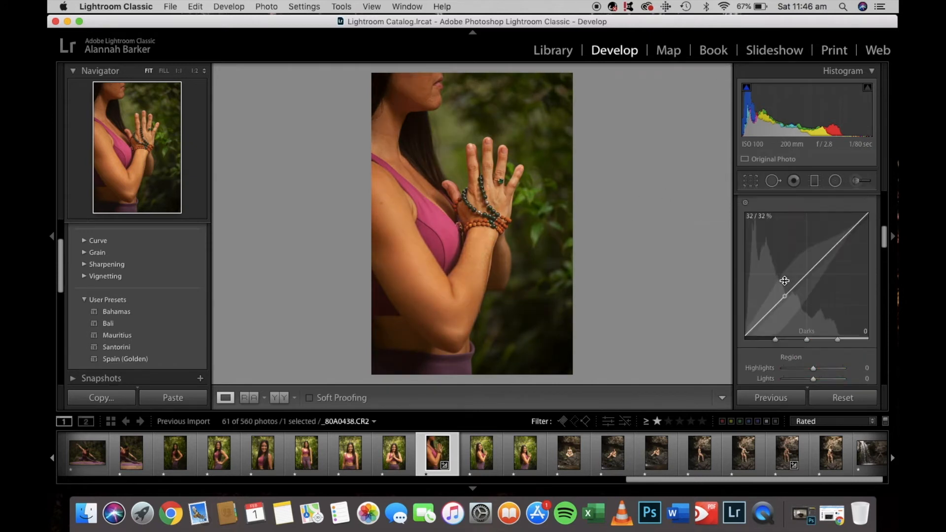
{"action": "scroll", "coordinate": [793, 278], "scroll_direction": "up", "scroll_amount": 1}
{"action": "left_click_drag", "start_coordinate": [809, 266], "coordinate": [811, 265]}
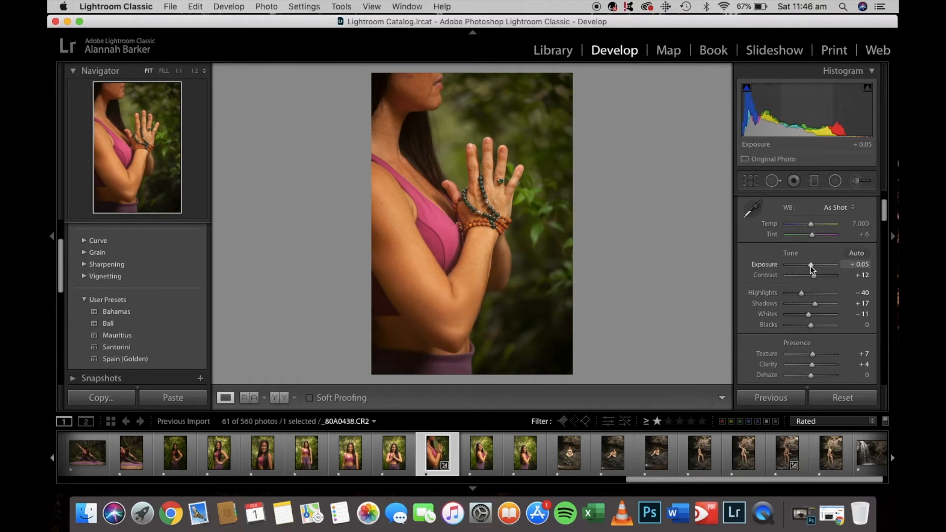
{"action": "key", "text": "backslash"}
{"action": "key", "text": "backslash"}
{"action": "key", "text": "backslash"}
{"action": "key", "text": "backslash"}
{"action": "key", "text": "backslash"}
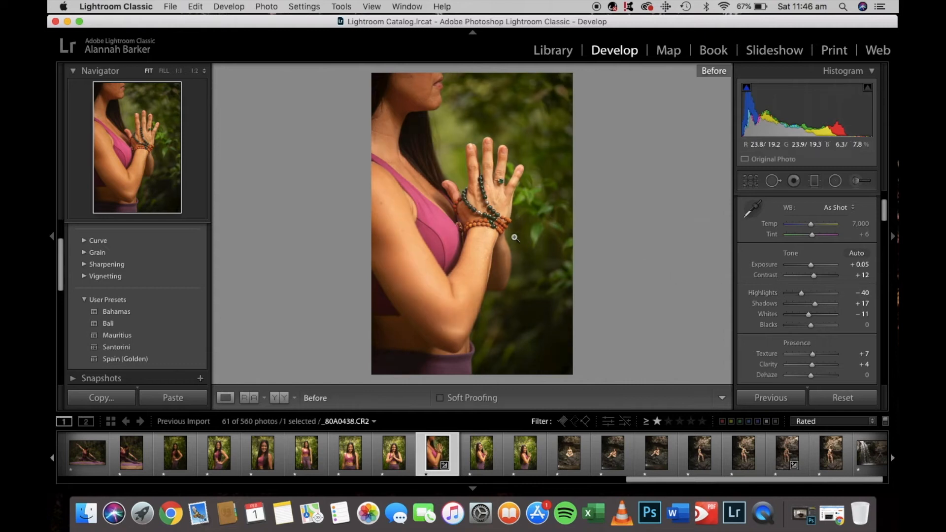
{"action": "key", "text": "backslash"}
{"action": "key", "text": "backslash"}
{"action": "key", "text": "backslash"}
Look through the photo's available colour profiles, keeping Adobe Color.
{"action": "scroll", "coordinate": [780, 295], "scroll_direction": "down", "scroll_amount": 6}
{"action": "scroll", "coordinate": [780, 295], "scroll_direction": "down", "scroll_amount": 1}
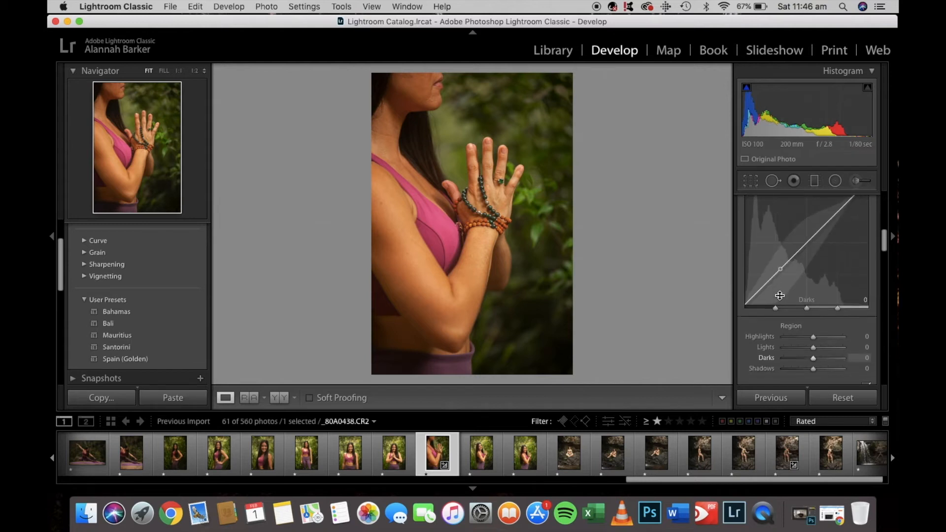
{"action": "scroll", "coordinate": [805, 276], "scroll_direction": "up", "scroll_amount": 8}
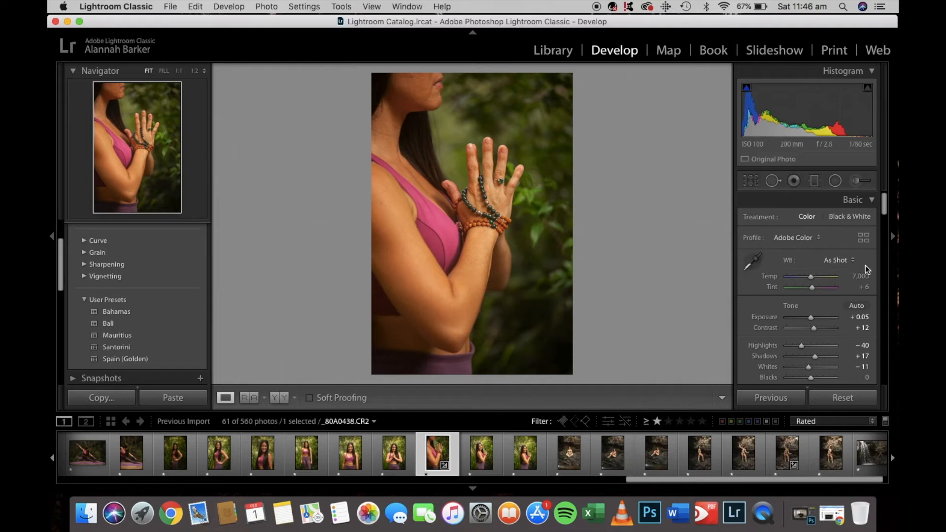
{"action": "left_click", "coordinate": [806, 237]}
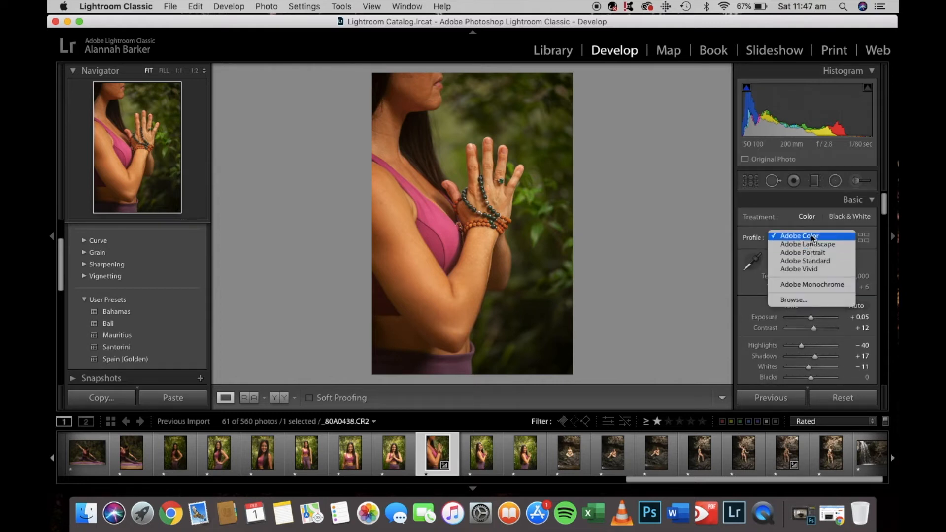
{"action": "left_click", "coordinate": [812, 237]}
Set the white balance to Cloudy and check the photo against its before view.
{"action": "left_click", "coordinate": [844, 267]}
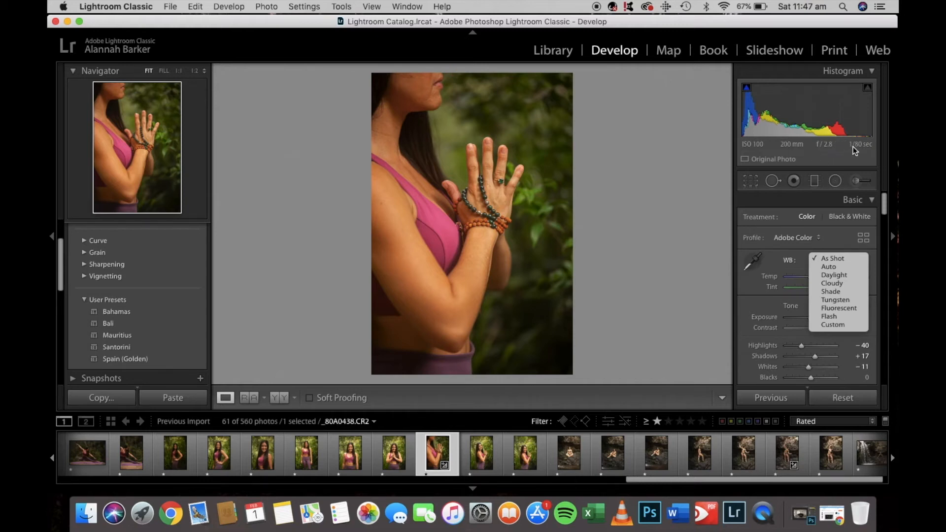
{"action": "left_click", "coordinate": [832, 284]}
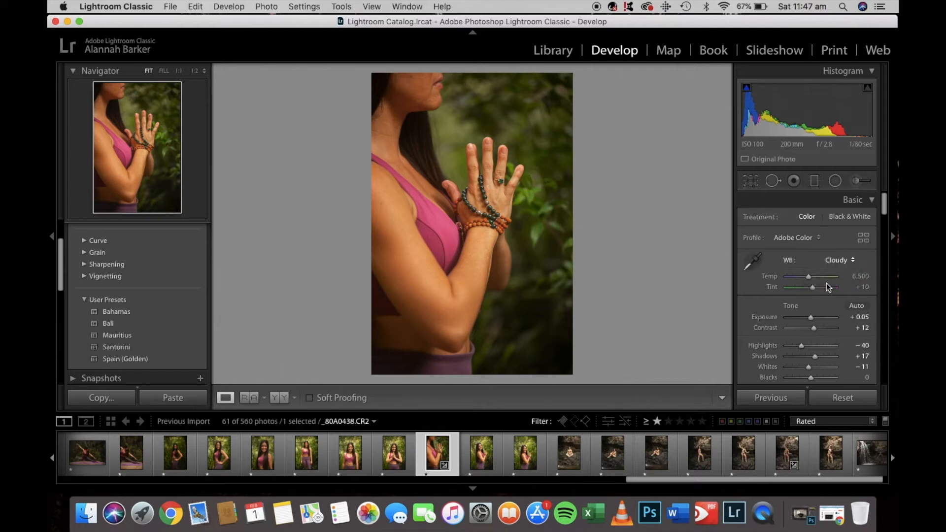
{"action": "key", "text": "backslash"}
{"action": "key", "text": "backslash"}
Alternate the white balance between As Shot and Cloudy to compare them, finishing on Cloudy.
{"action": "left_click", "coordinate": [838, 260]}
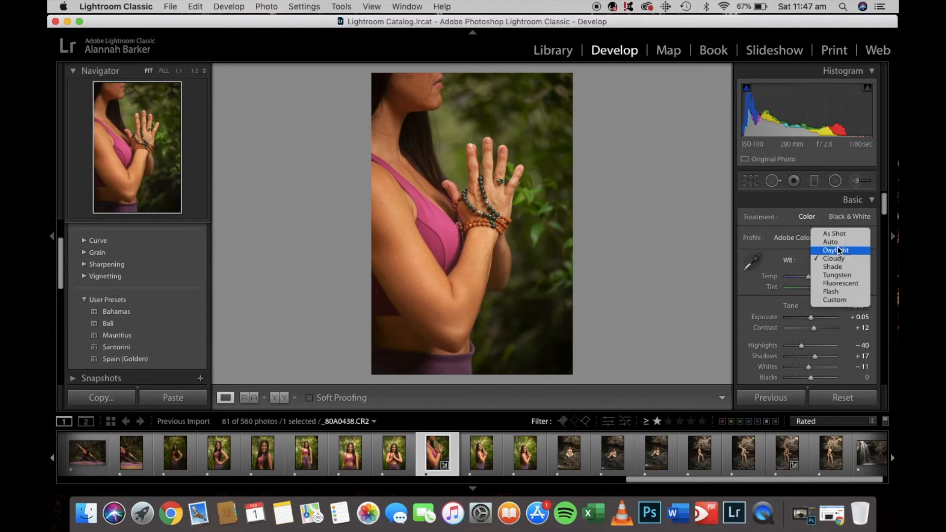
{"action": "left_click", "coordinate": [843, 234]}
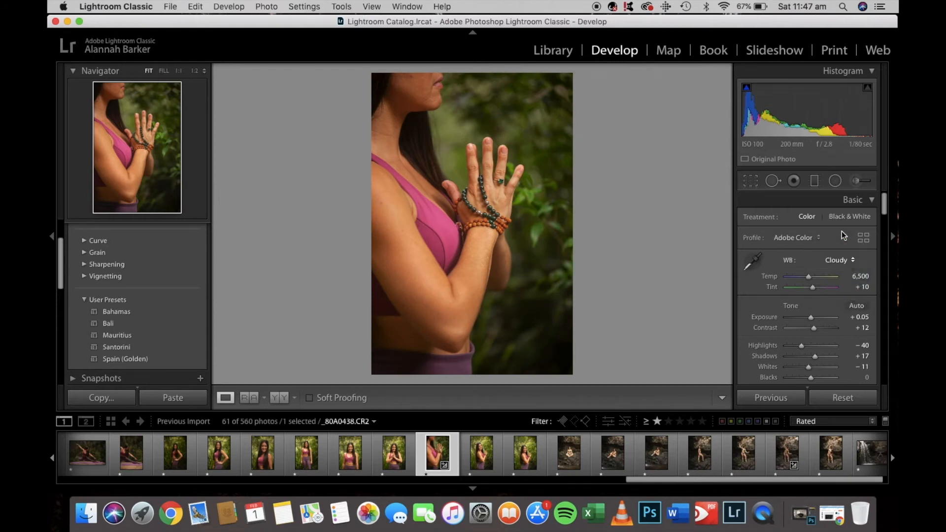
{"action": "left_click", "coordinate": [839, 260]}
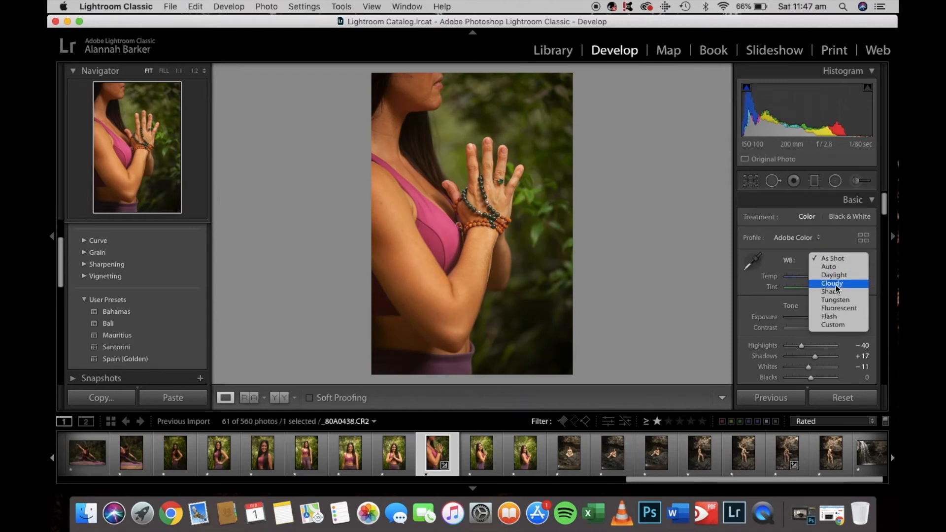
{"action": "left_click", "coordinate": [836, 285]}
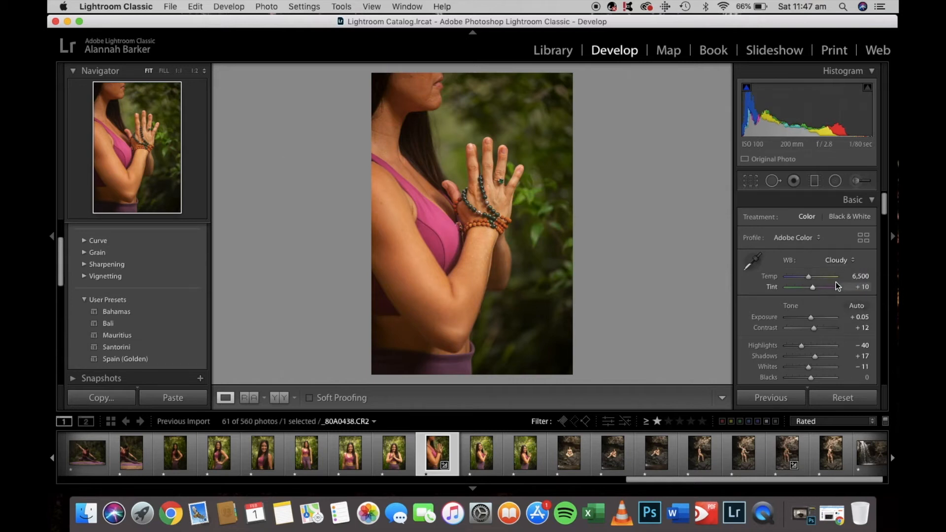
{"action": "left_click", "coordinate": [837, 260]}
{"action": "left_click", "coordinate": [840, 235]}
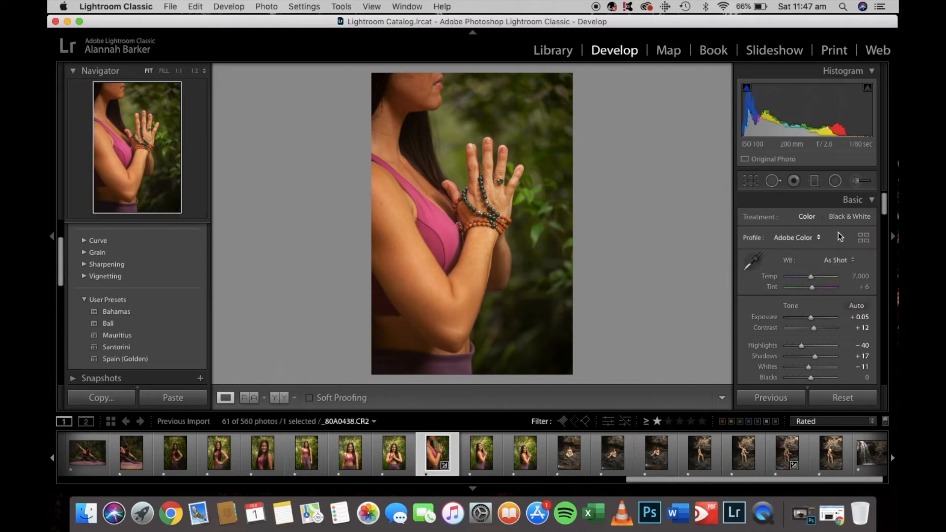
{"action": "left_click", "coordinate": [839, 260]}
{"action": "left_click", "coordinate": [836, 283]}
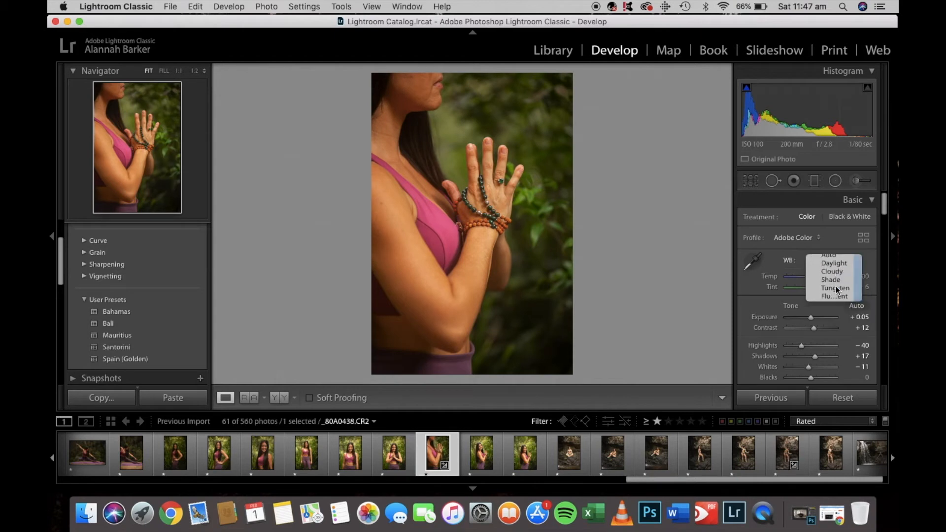
{"action": "key", "text": "backslash"}
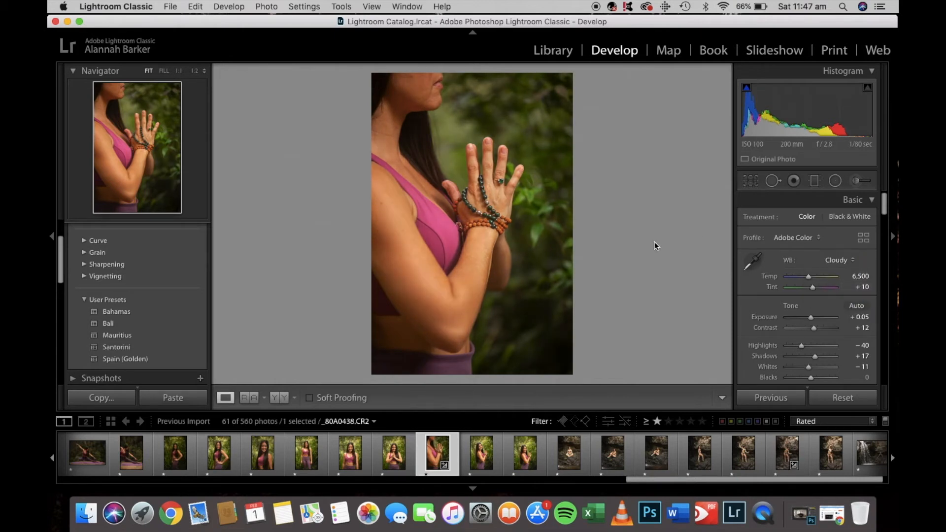
Crop the photo tighter around the hands and torso at the original aspect ratio, then check it against the before view.
{"action": "left_click", "coordinate": [750, 181]}
{"action": "left_click_drag", "start_coordinate": [573, 73], "coordinate": [558, 95]}
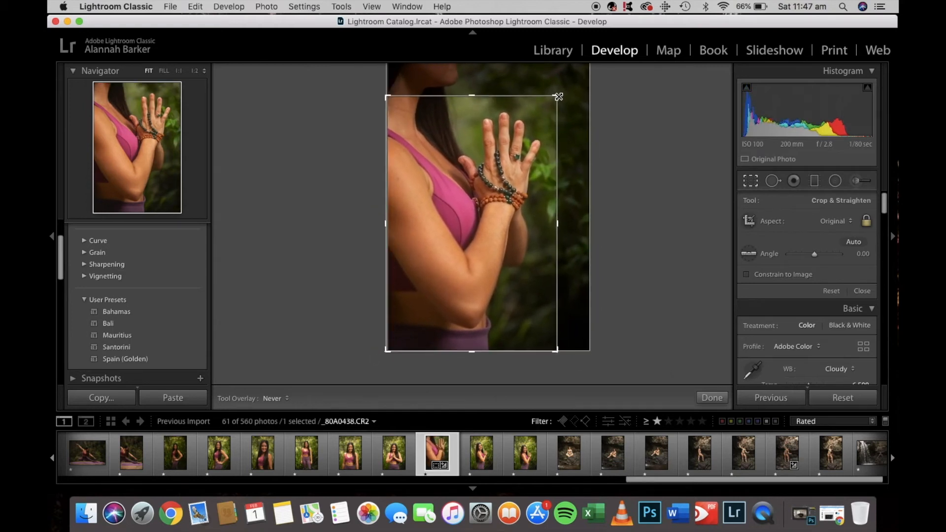
{"action": "mouse_move", "coordinate": [475, 188]}
{"action": "left_mouse_down"}
{"action": "mouse_move", "coordinate": [457, 193]}
{"action": "mouse_move", "coordinate": [469, 191]}
{"action": "left_mouse_up"}
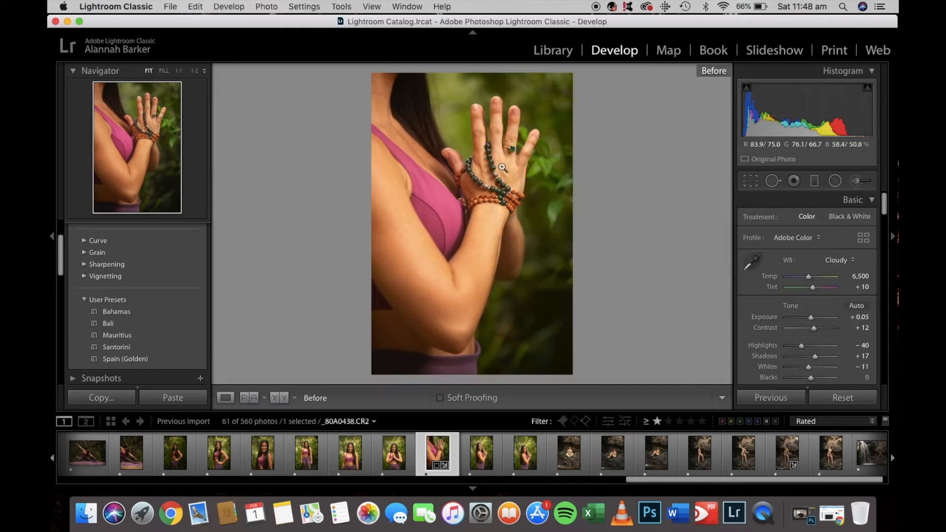
{"action": "key", "text": "backslash"}
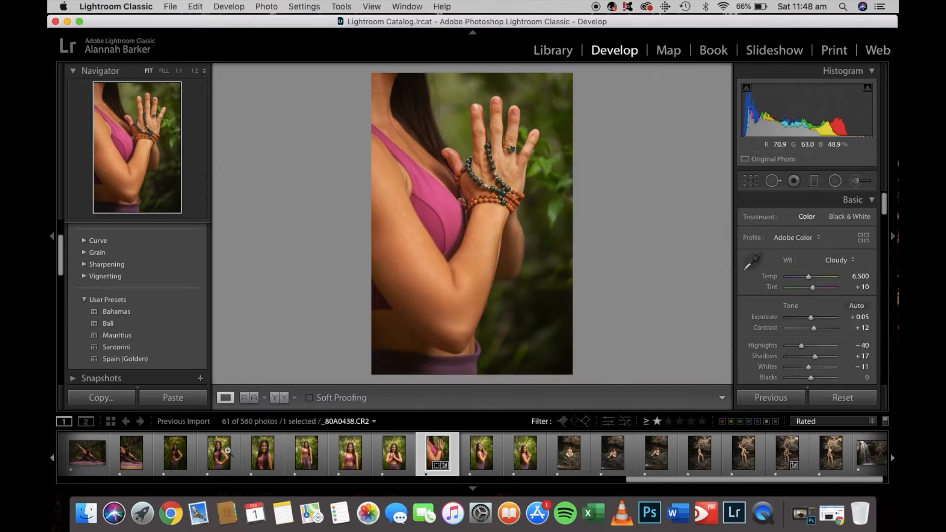
Compare the cropped photo's before and after versions side by side and in the single before view.
{"action": "left_click", "coordinate": [280, 397]}
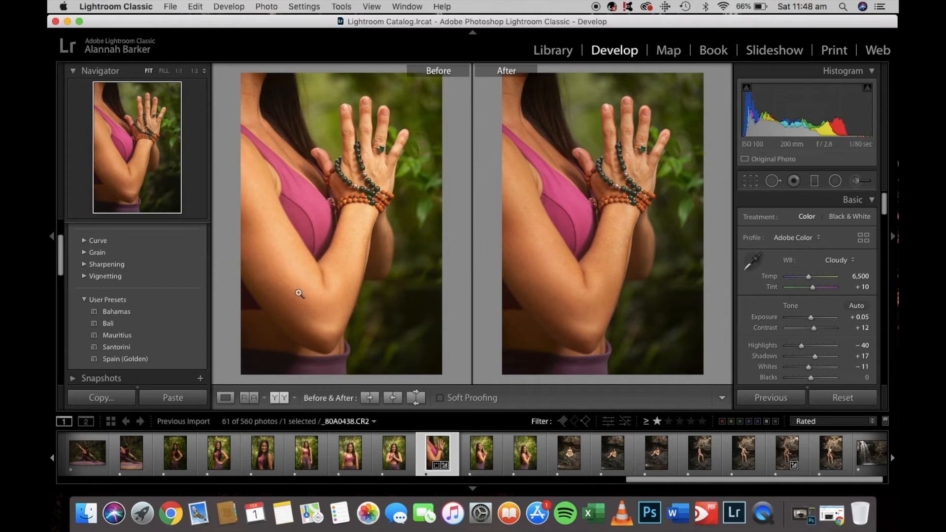
{"action": "key", "text": "backslash"}
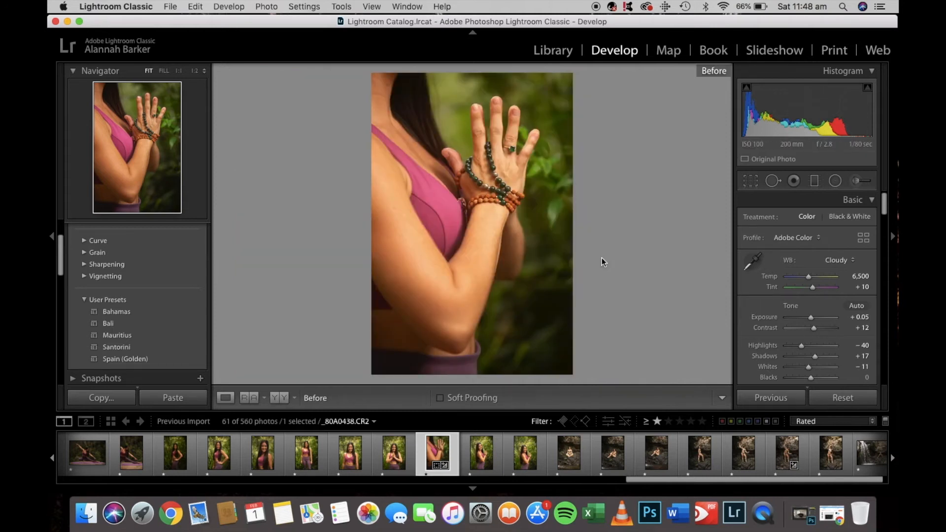
{"action": "key", "text": "backslash"}
{"action": "left_click", "coordinate": [271, 399]}
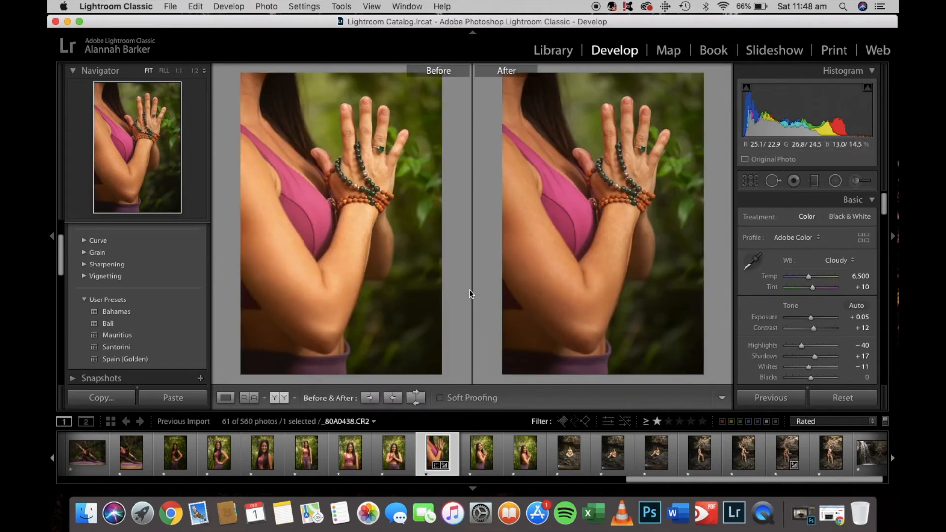
Set the Yellow saturation to −41, the Green saturation to −73 and the Orange luminance to −29.
{"action": "scroll", "coordinate": [776, 361], "scroll_direction": "down", "scroll_amount": 15}
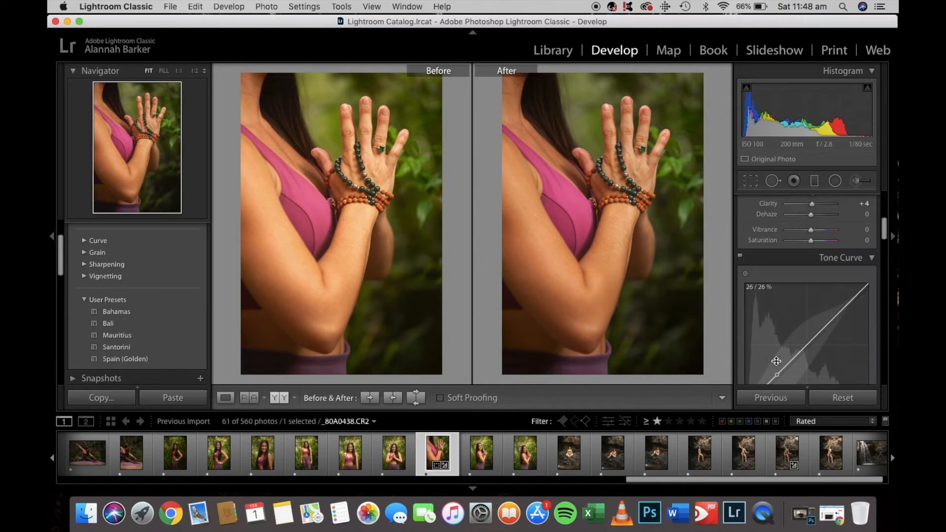
{"action": "scroll", "coordinate": [776, 360], "scroll_direction": "down", "scroll_amount": 2}
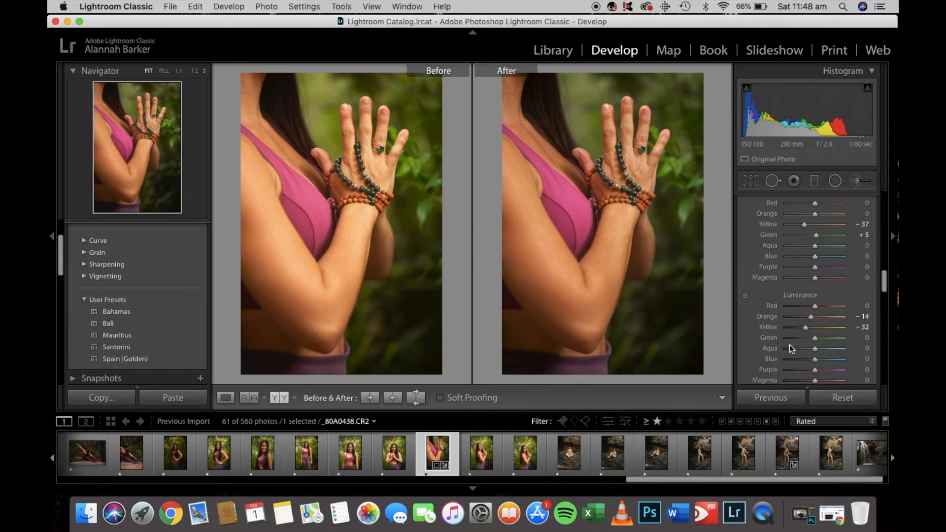
{"action": "mouse_move", "coordinate": [816, 236]}
{"action": "left_mouse_down"}
{"action": "mouse_move", "coordinate": [794, 238]}
{"action": "mouse_move", "coordinate": [802, 226]}
{"action": "left_mouse_up"}
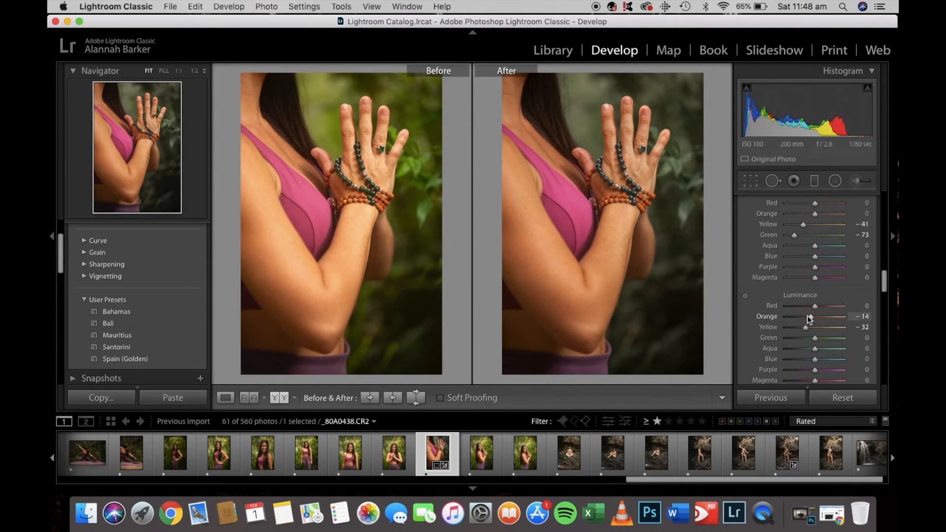
{"action": "left_click_drag", "start_coordinate": [811, 319], "coordinate": [806, 320]}
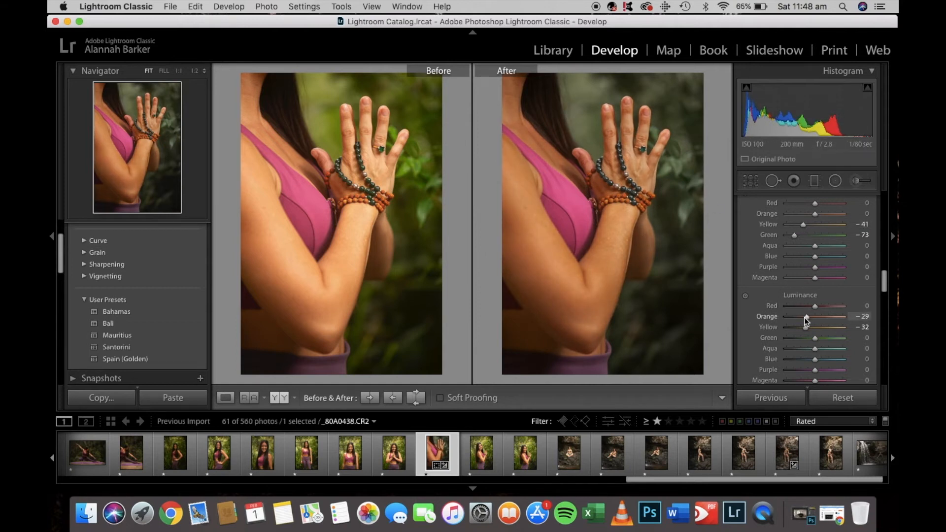
Set the Highlights to −19.
{"action": "scroll", "coordinate": [806, 280], "scroll_direction": "up", "scroll_amount": 10}
{"action": "scroll", "coordinate": [806, 280], "scroll_direction": "up", "scroll_amount": 6}
{"action": "left_click_drag", "start_coordinate": [802, 348], "coordinate": [806, 347]}
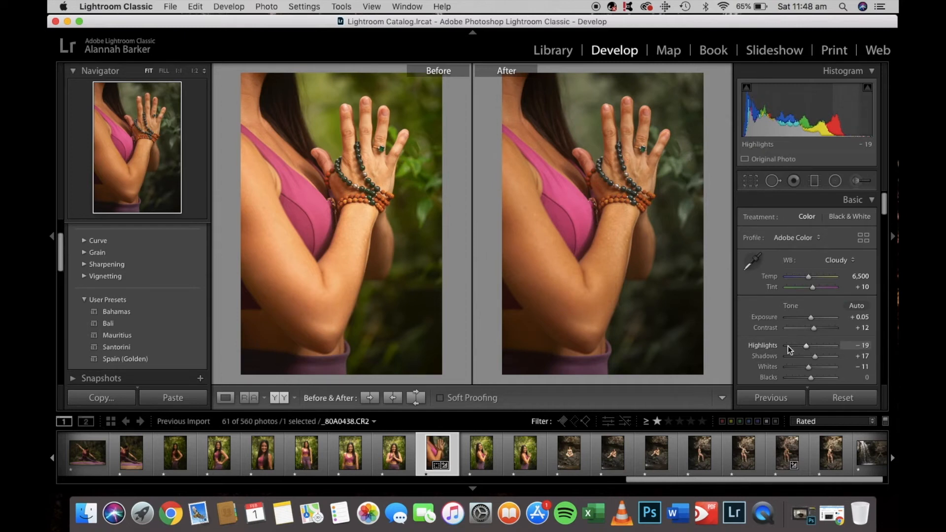
Set the Orange luminance to −35.
{"action": "scroll", "coordinate": [789, 346], "scroll_direction": "down", "scroll_amount": 8}
{"action": "scroll", "coordinate": [790, 324], "scroll_direction": "down", "scroll_amount": 10}
{"action": "scroll", "coordinate": [790, 327], "scroll_direction": "down", "scroll_amount": 4}
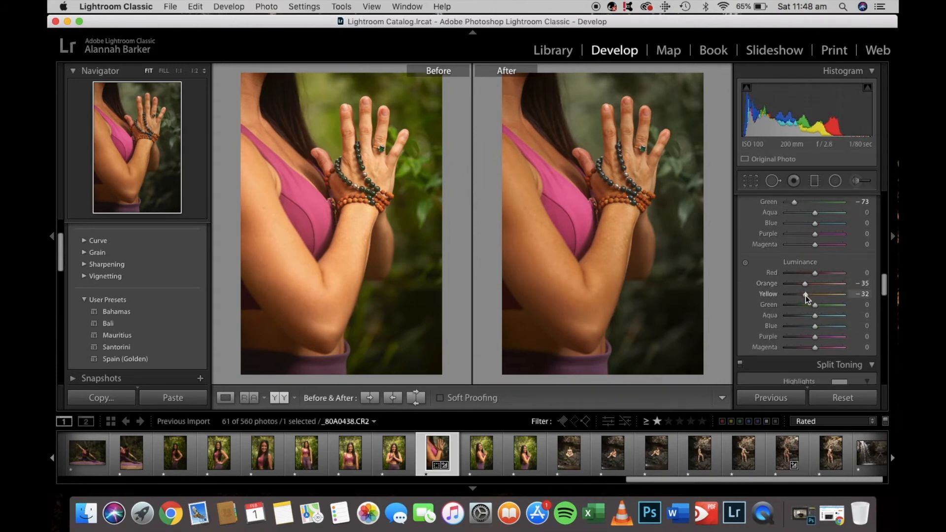
Set the Green saturation to −83 and compare the edited photo with its before view.
{"action": "scroll", "coordinate": [796, 284], "scroll_direction": "up", "scroll_amount": 2}
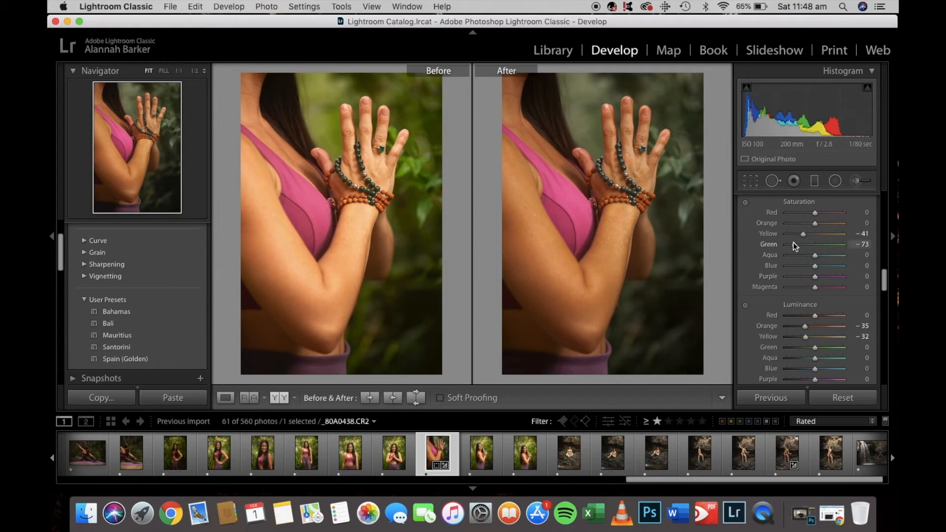
{"action": "left_click_drag", "start_coordinate": [791, 243], "coordinate": [789, 244]}
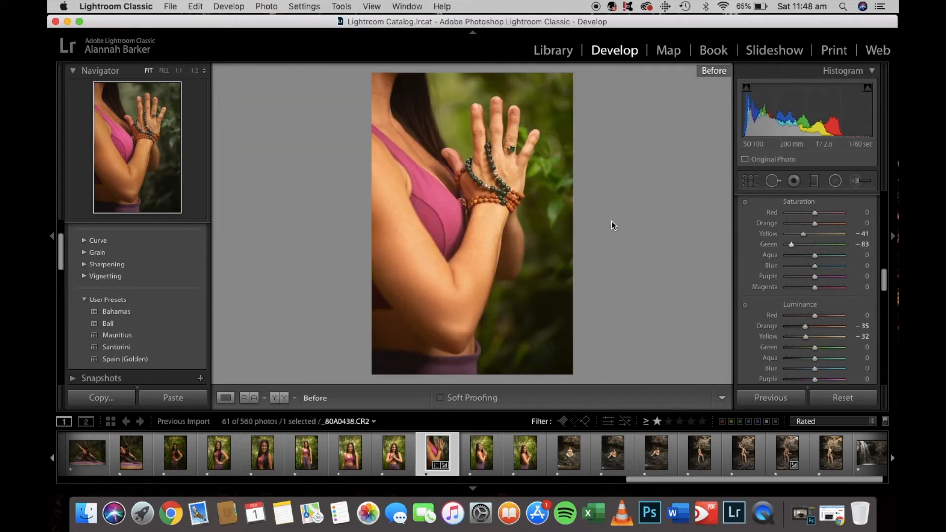
{"action": "key", "text": "backslash"}
{"action": "key", "text": "backslash"}
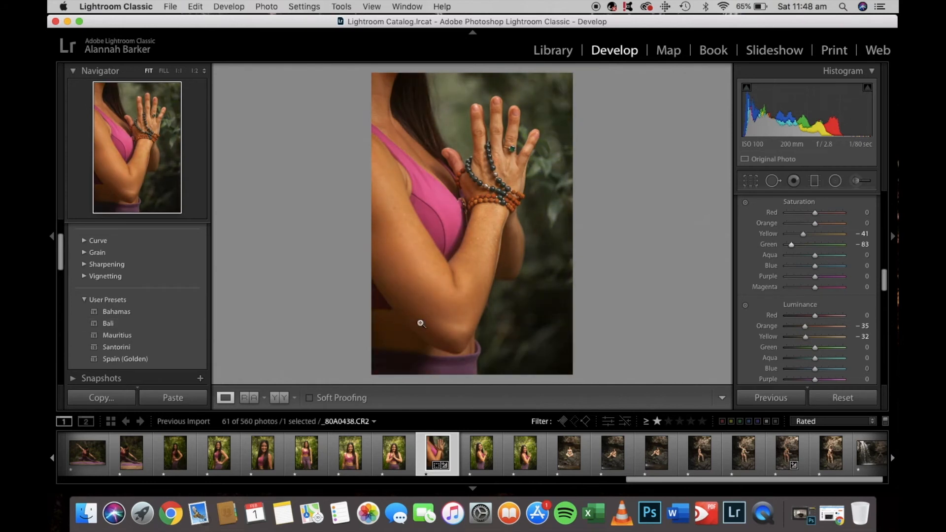
Set Dehaze to +26 and inspect the bead bracelets up close.
{"action": "scroll", "coordinate": [818, 320], "scroll_direction": "up", "scroll_amount": 10}
{"action": "scroll", "coordinate": [817, 320], "scroll_direction": "down", "scroll_amount": 5}
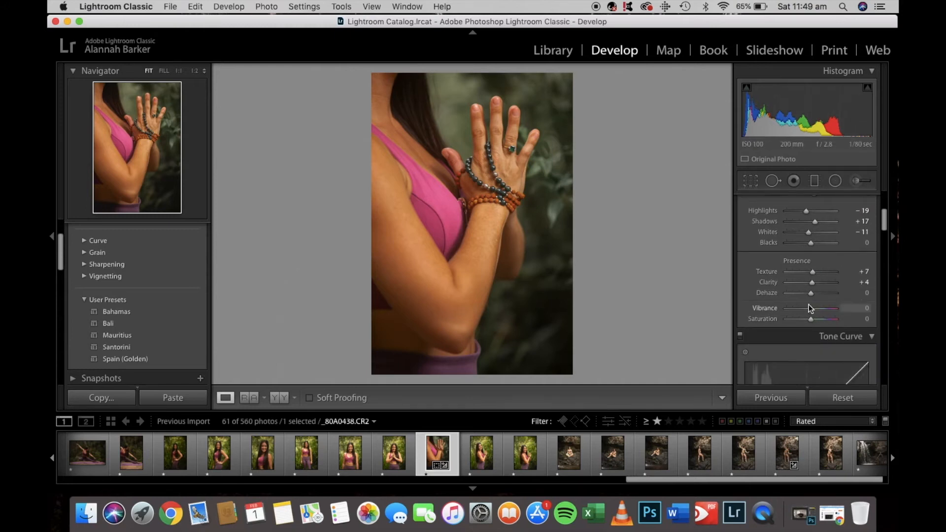
{"action": "mouse_move", "coordinate": [811, 293]}
{"action": "left_mouse_down"}
{"action": "mouse_move", "coordinate": [850, 297]}
{"action": "mouse_move", "coordinate": [765, 291]}
{"action": "mouse_move", "coordinate": [819, 297]}
{"action": "left_mouse_up"}
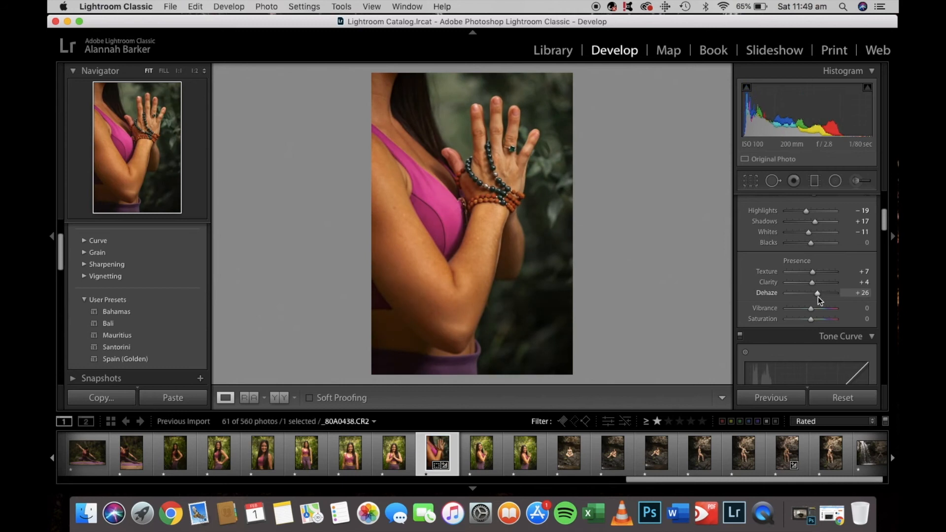
{"action": "left_click", "coordinate": [488, 178]}
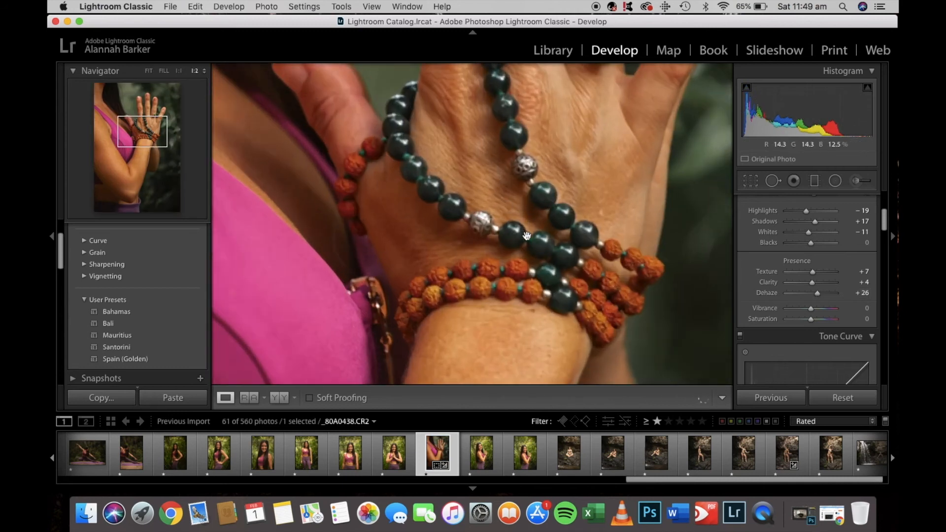
Set Dehaze to +30 and compare the full hands photo with its before view.
{"action": "key", "text": "backslash"}
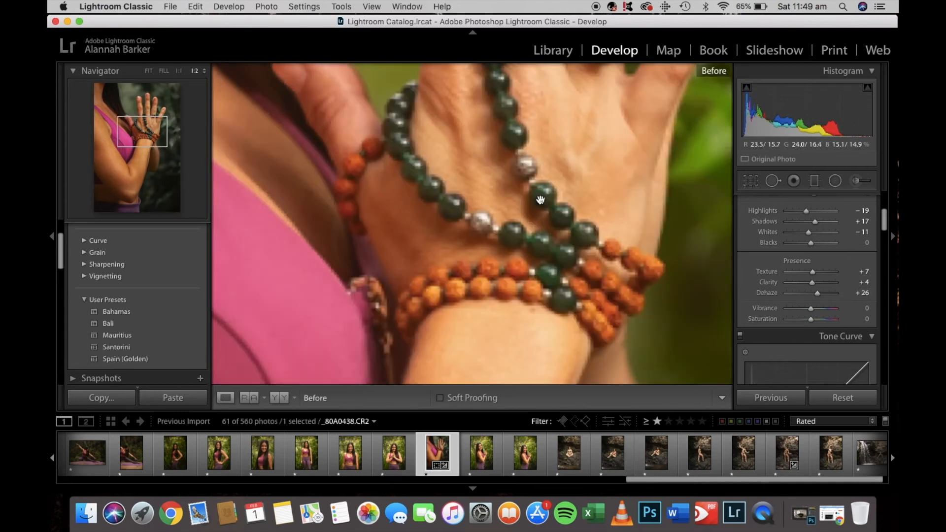
{"action": "key", "text": "backslash"}
{"action": "left_click_drag", "start_coordinate": [816, 294], "coordinate": [816, 294]}
{"action": "left_click", "coordinate": [485, 209]}
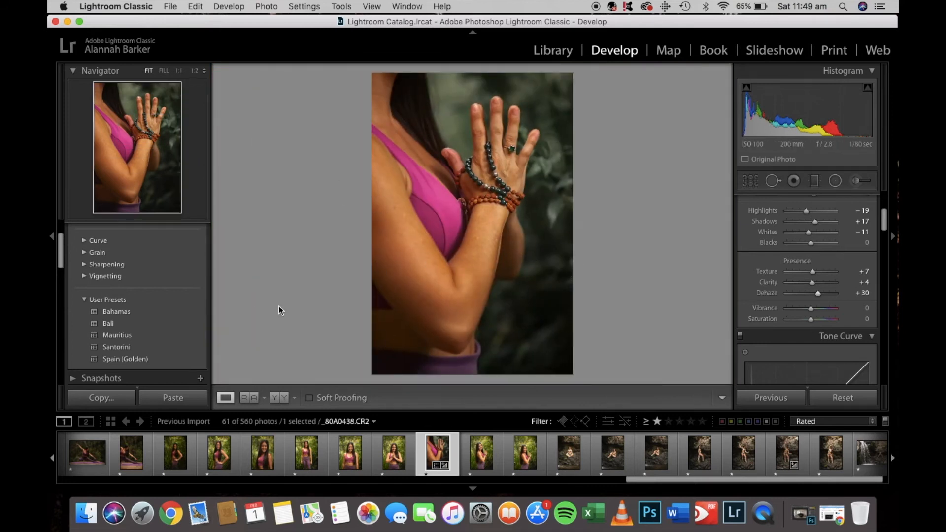
{"action": "key", "text": "backslash"}
{"action": "key", "text": "backslash"}
Crop the hands photo slightly tighter around the raised hands and bent elbow, keeping the original aspect ratio.
{"action": "left_click", "coordinate": [750, 181]}
{"action": "left_click_drag", "start_coordinate": [387, 345], "coordinate": [413, 310]}
{"action": "left_click_drag", "start_coordinate": [445, 245], "coordinate": [472, 234]}
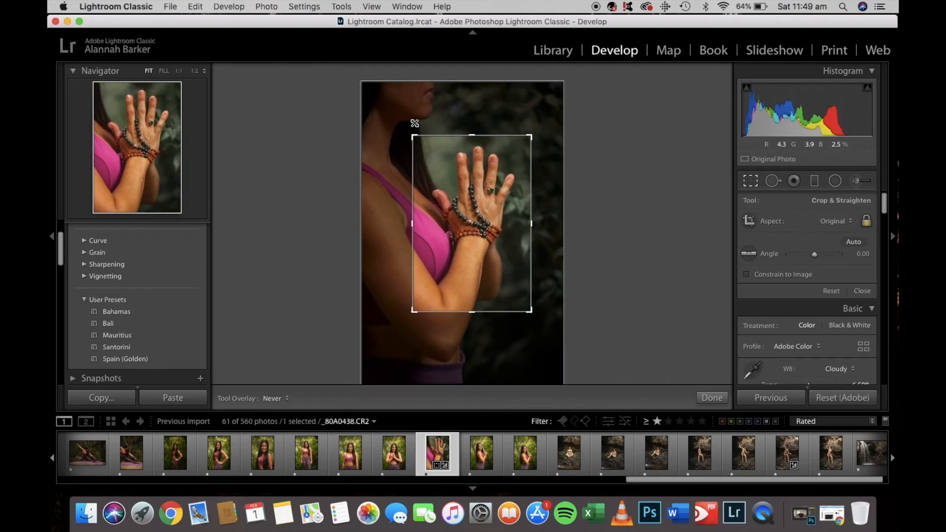
{"action": "left_click_drag", "start_coordinate": [444, 174], "coordinate": [443, 177]}
{"action": "left_click_drag", "start_coordinate": [413, 313], "coordinate": [397, 349]}
{"action": "left_click_drag", "start_coordinate": [440, 260], "coordinate": [433, 260]}
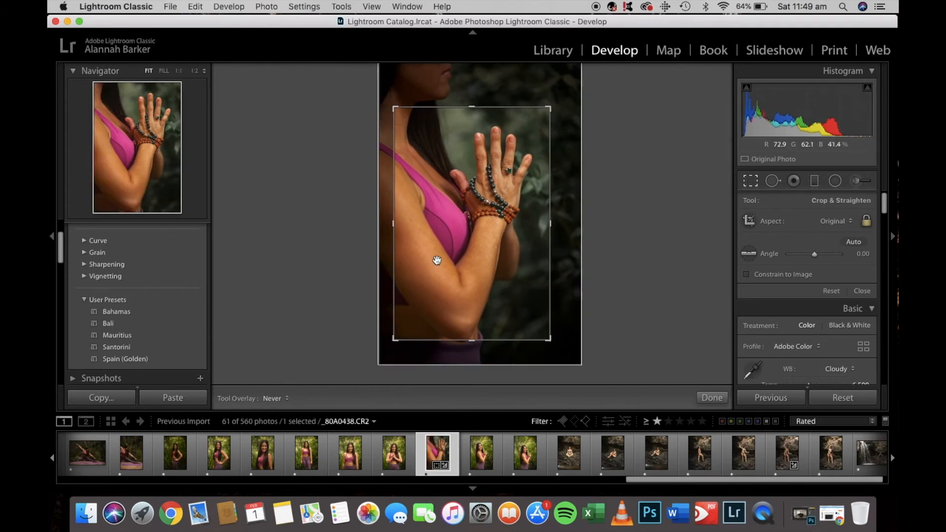
{"action": "left_click_drag", "start_coordinate": [495, 290], "coordinate": [493, 283]}
{"action": "key", "text": "Return"}
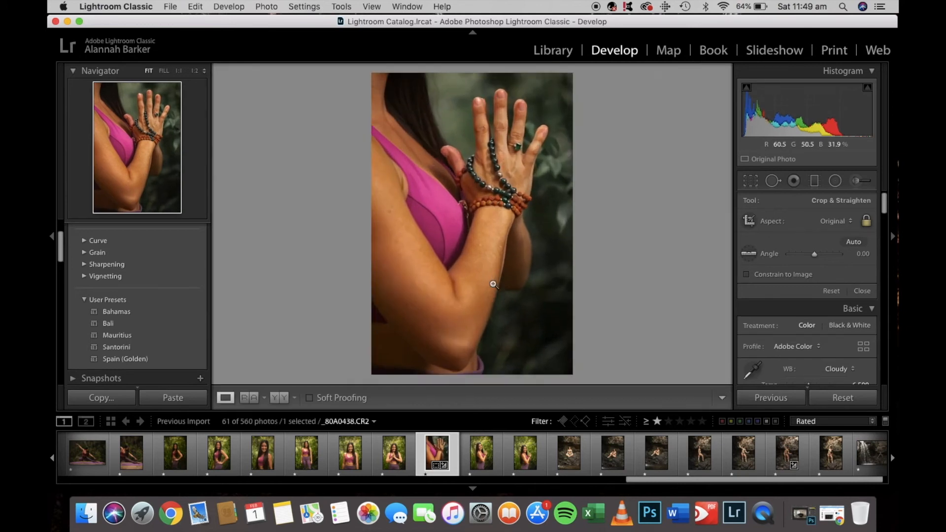
Set the Purple saturation to −18 and the Magenta saturation to −39 to mute the pink top.
{"action": "scroll", "coordinate": [806, 315], "scroll_direction": "down", "scroll_amount": 10}
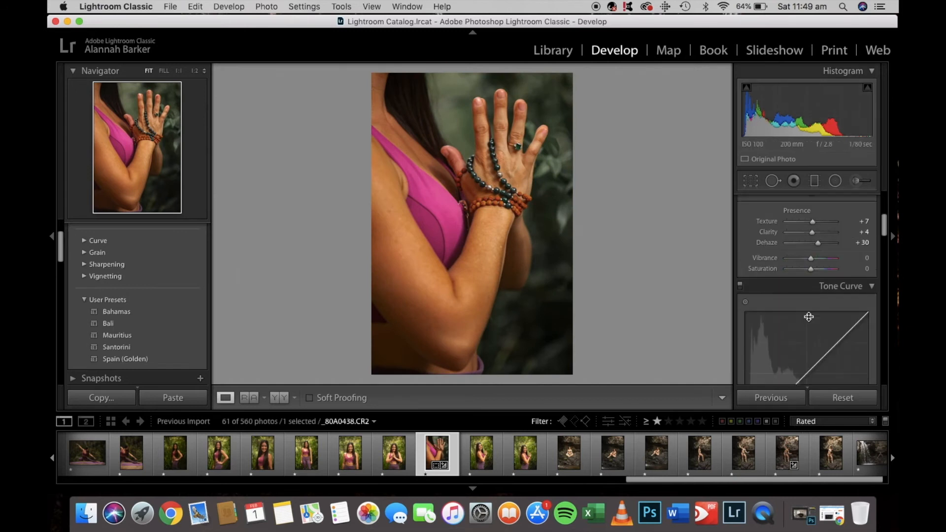
{"action": "scroll", "coordinate": [809, 317], "scroll_direction": "down", "scroll_amount": 5}
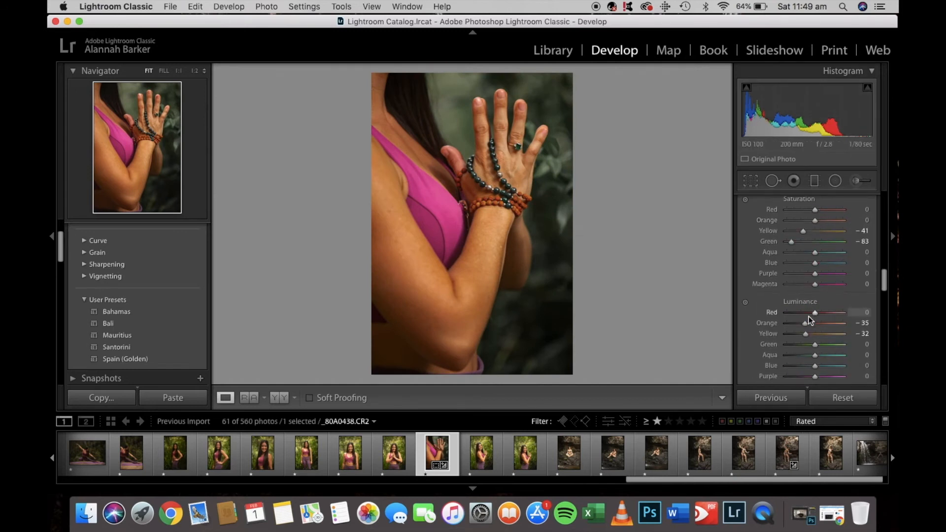
{"action": "scroll", "coordinate": [809, 317], "scroll_direction": "up", "scroll_amount": 1}
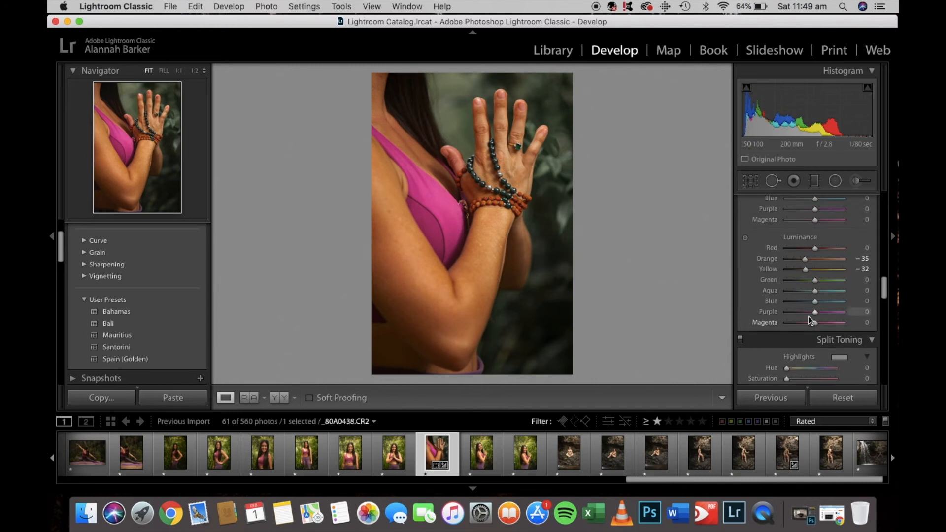
{"action": "scroll", "coordinate": [798, 279], "scroll_direction": "up", "scroll_amount": 3}
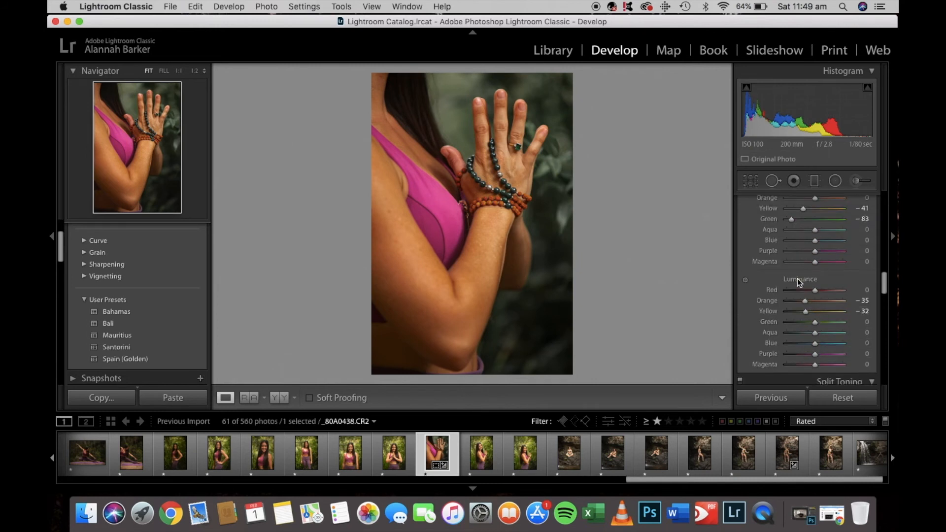
{"action": "mouse_move", "coordinate": [815, 268]}
{"action": "left_mouse_down"}
{"action": "mouse_move", "coordinate": [789, 266]}
{"action": "mouse_move", "coordinate": [813, 268]}
{"action": "mouse_move", "coordinate": [803, 257]}
{"action": "mouse_move", "coordinate": [804, 268]}
{"action": "mouse_move", "coordinate": [807, 257]}
{"action": "left_mouse_up"}
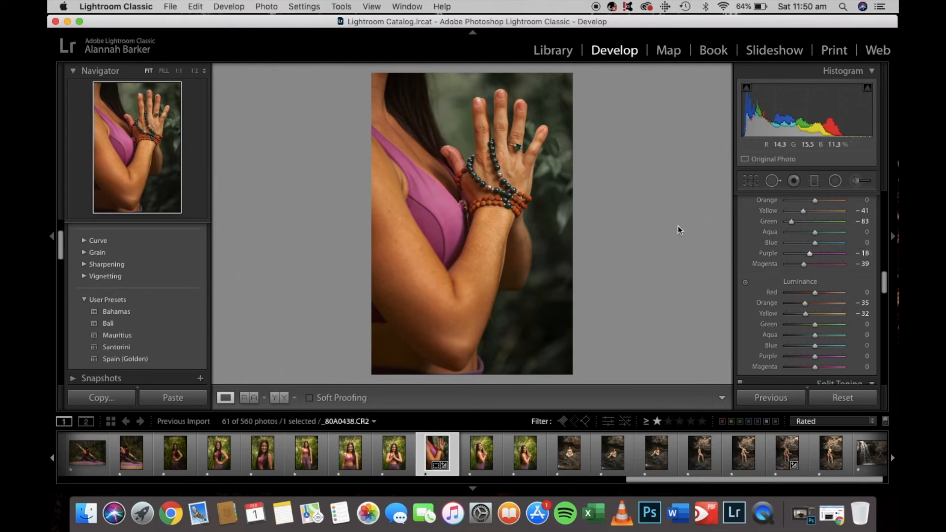
{"action": "scroll", "coordinate": [812, 252], "scroll_direction": "up", "scroll_amount": 5}
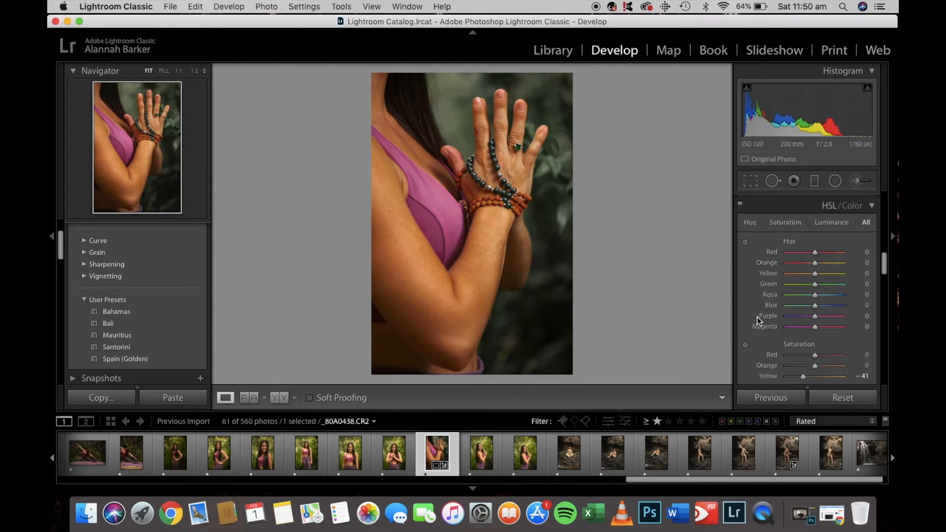
{"action": "scroll", "coordinate": [794, 345], "scroll_direction": "down", "scroll_amount": 2}
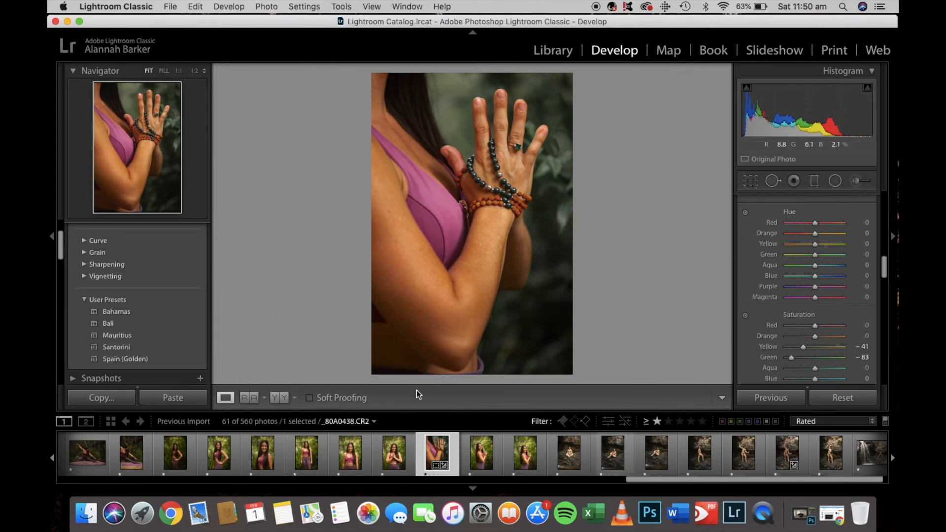
Add the next two portraits to the selection and synchronize the hands photo's develop settings to them.
{"action": "left_click", "coordinate": [525, 455], "text": "shift"}
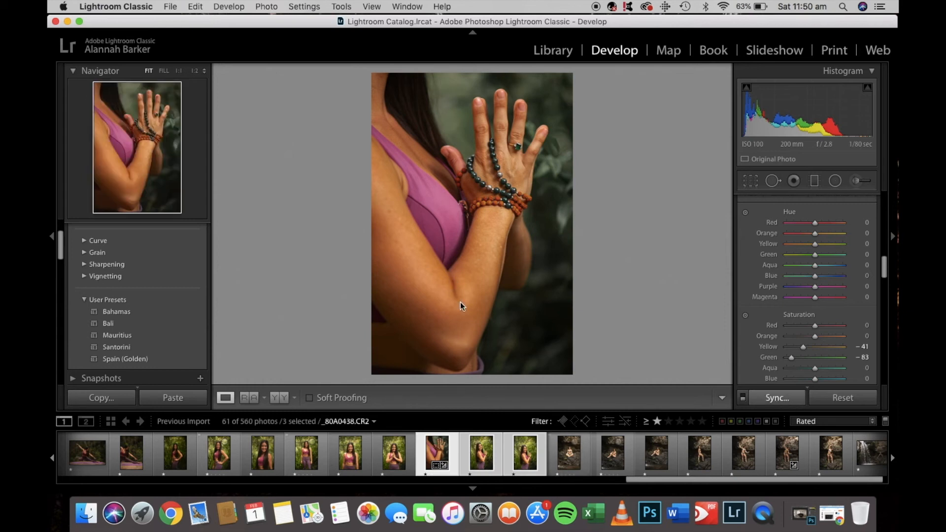
{"action": "key", "text": "super+shift+s"}
{"action": "left_click", "coordinate": [670, 293]}
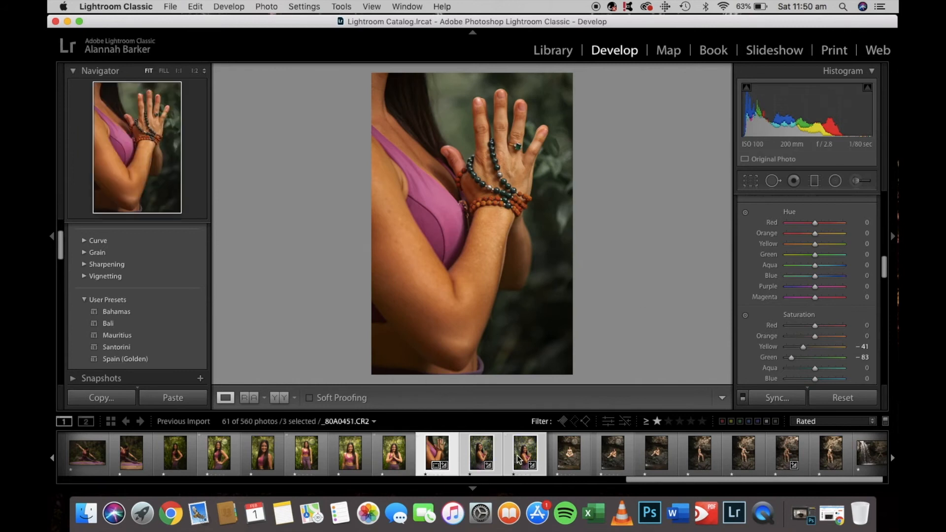
Open the first synced portrait, _80A0442.CR2, and compare it with its before view.
{"action": "left_click", "coordinate": [568, 446]}
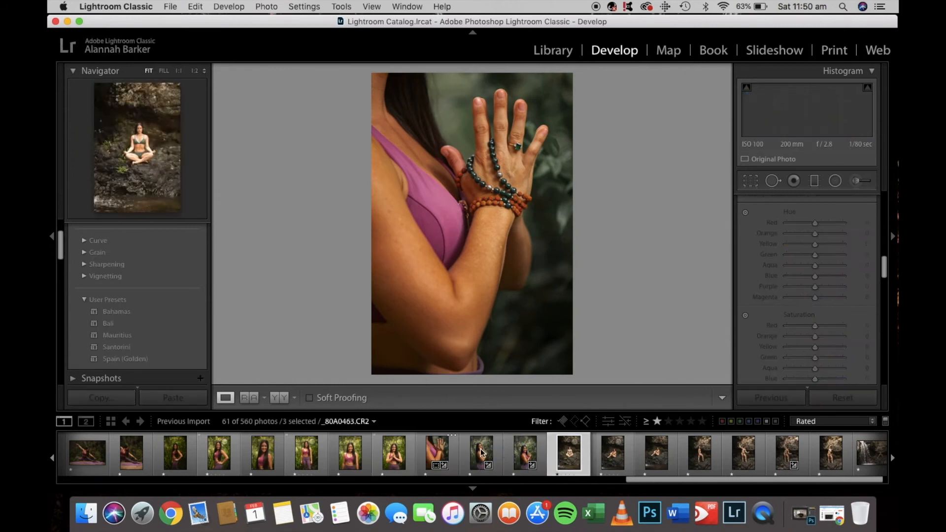
{"action": "left_click", "coordinate": [482, 450]}
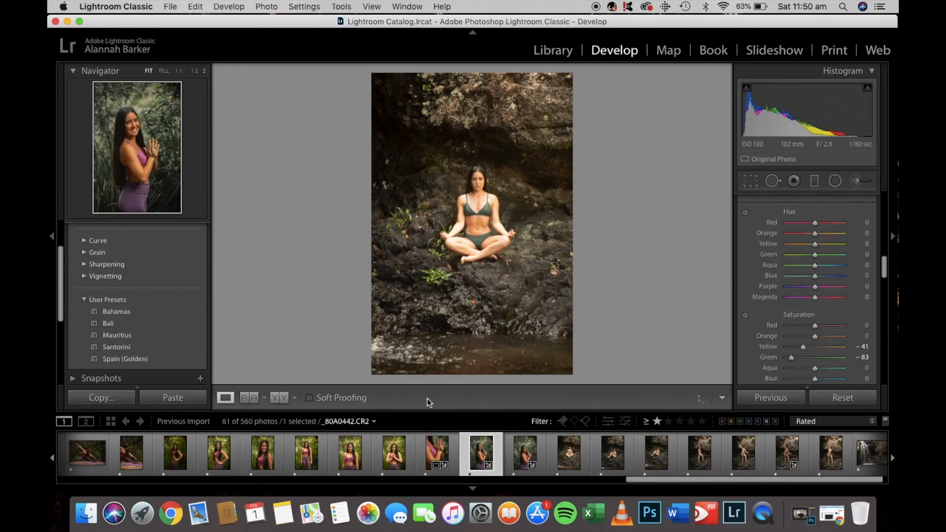
{"action": "key", "text": "backslash"}
{"action": "key", "text": "backslash"}
{"action": "key", "text": "backslash"}
{"action": "key", "text": "backslash"}
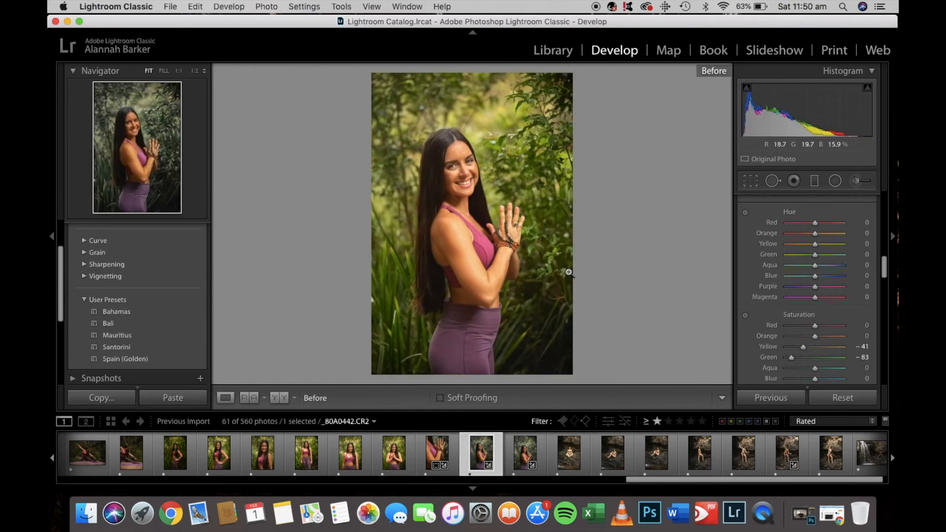
{"action": "key", "text": "backslash"}
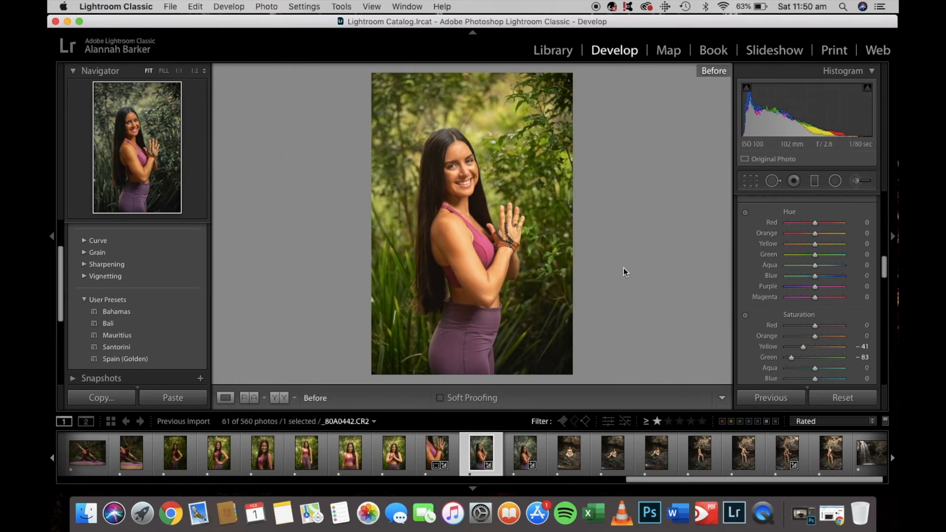
{"action": "key", "text": "backslash"}
Set the portrait's Yellow saturation to −34 and Orange luminance to −17.
{"action": "scroll", "coordinate": [833, 309], "scroll_direction": "down", "scroll_amount": 3}
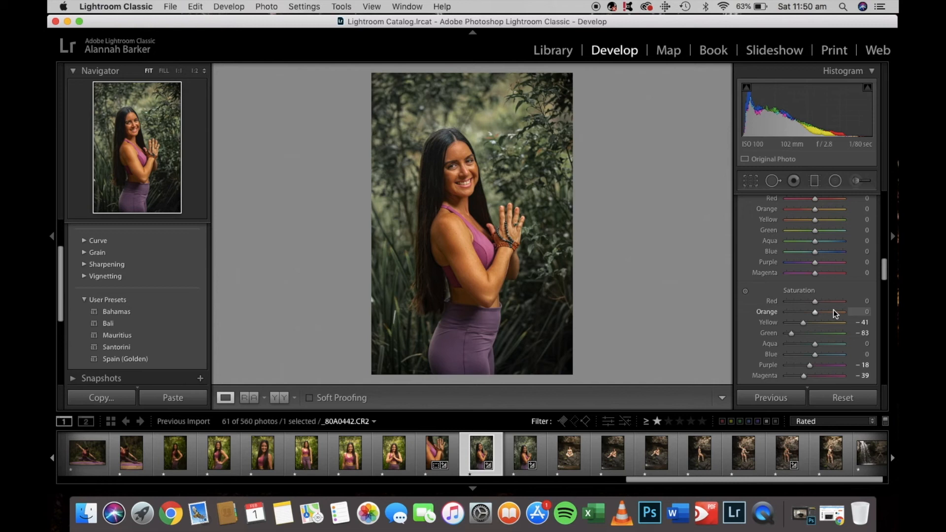
{"action": "scroll", "coordinate": [804, 298], "scroll_direction": "up", "scroll_amount": 1}
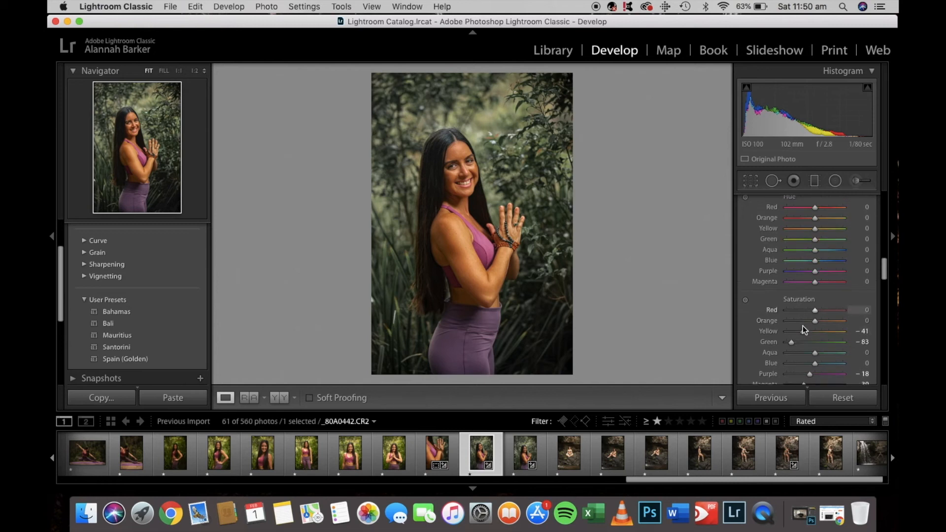
{"action": "left_click_drag", "start_coordinate": [804, 331], "coordinate": [805, 331]}
{"action": "scroll", "coordinate": [808, 335], "scroll_direction": "down", "scroll_amount": 8}
{"action": "scroll", "coordinate": [811, 326], "scroll_direction": "down", "scroll_amount": 6}
{"action": "left_click_drag", "start_coordinate": [804, 296], "coordinate": [809, 300]}
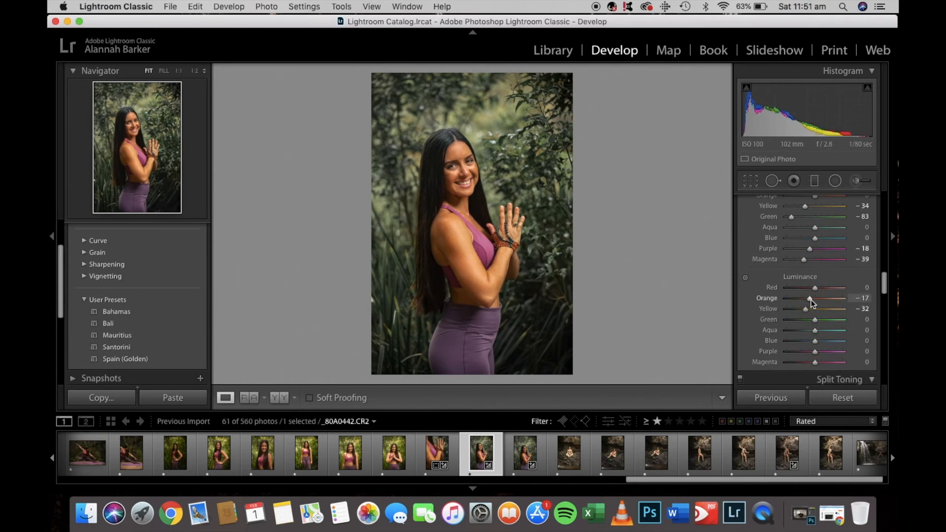
Set the portrait's Green saturation to −60 and compare the result with the before view and the hands close-up.
{"action": "scroll", "coordinate": [800, 246], "scroll_direction": "up", "scroll_amount": 20}
{"action": "scroll", "coordinate": [801, 246], "scroll_direction": "up", "scroll_amount": 8}
{"action": "scroll", "coordinate": [800, 246], "scroll_direction": "down", "scroll_amount": 20}
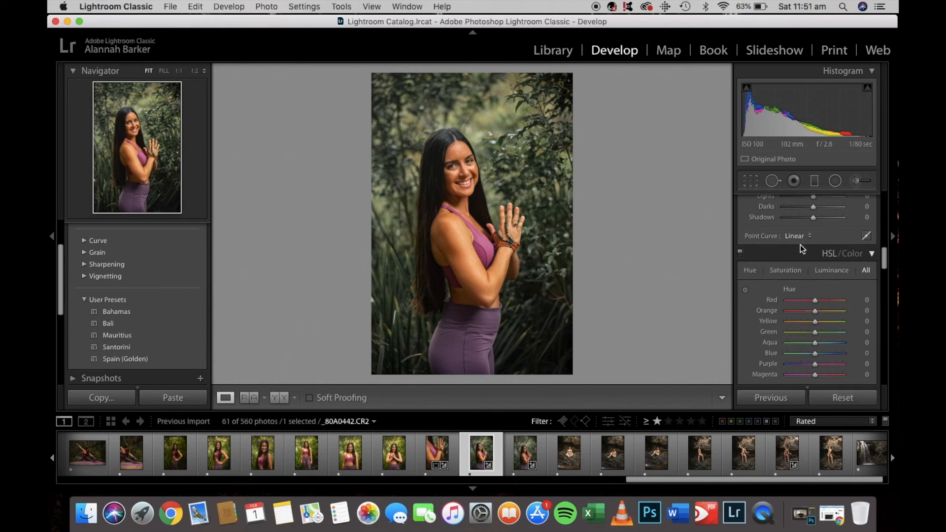
{"action": "left_click_drag", "start_coordinate": [792, 307], "coordinate": [799, 307]}
{"action": "key", "text": "backslash"}
{"action": "key", "text": "backslash"}
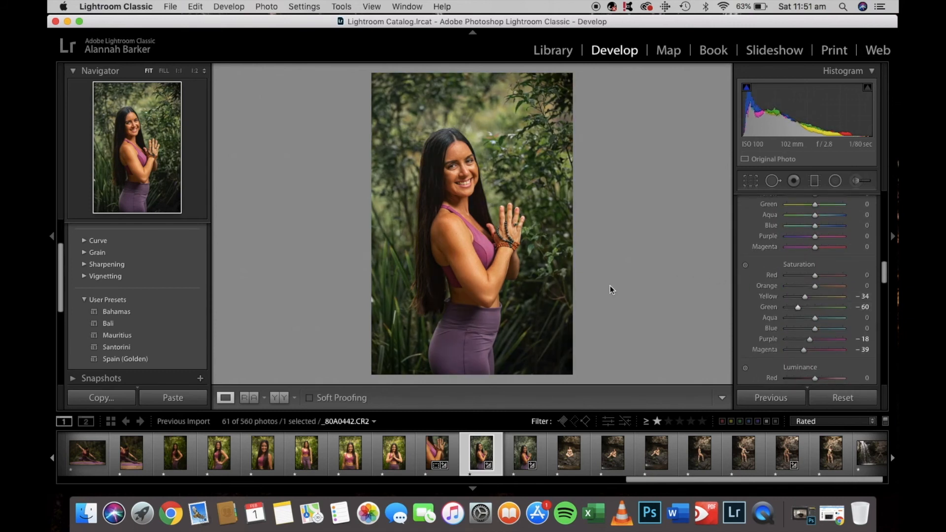
{"action": "left_click", "coordinate": [439, 451]}
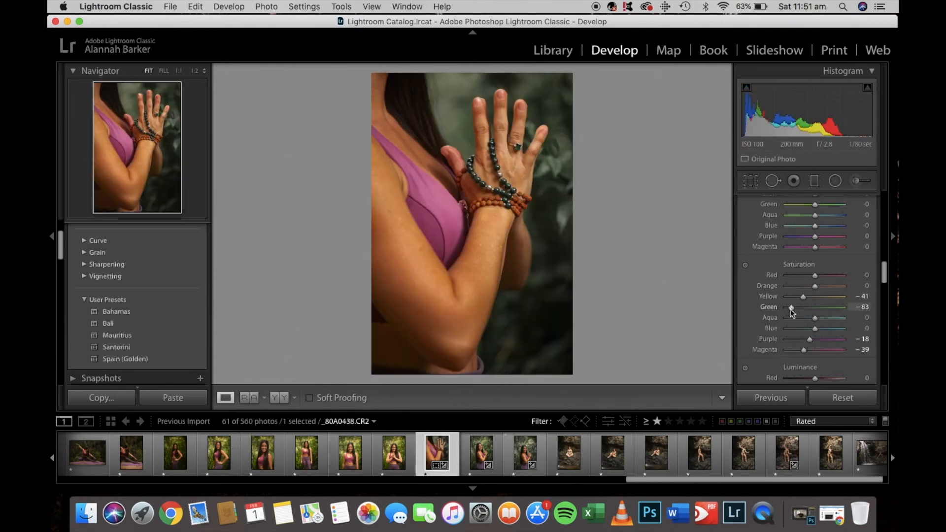
Crop portrait _80A0442.CR2 tighter around the woman from head to hips at the original aspect ratio.
{"action": "left_click", "coordinate": [480, 453]}
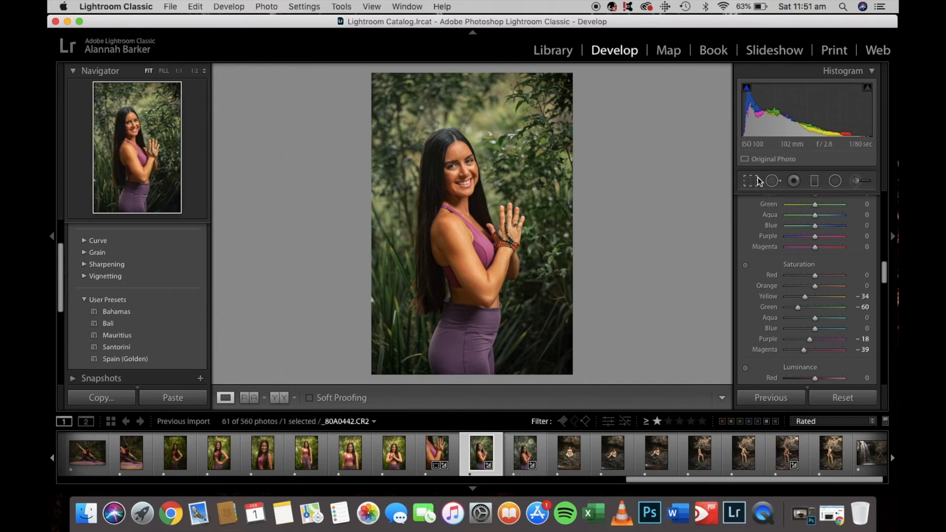
{"action": "key", "text": "r"}
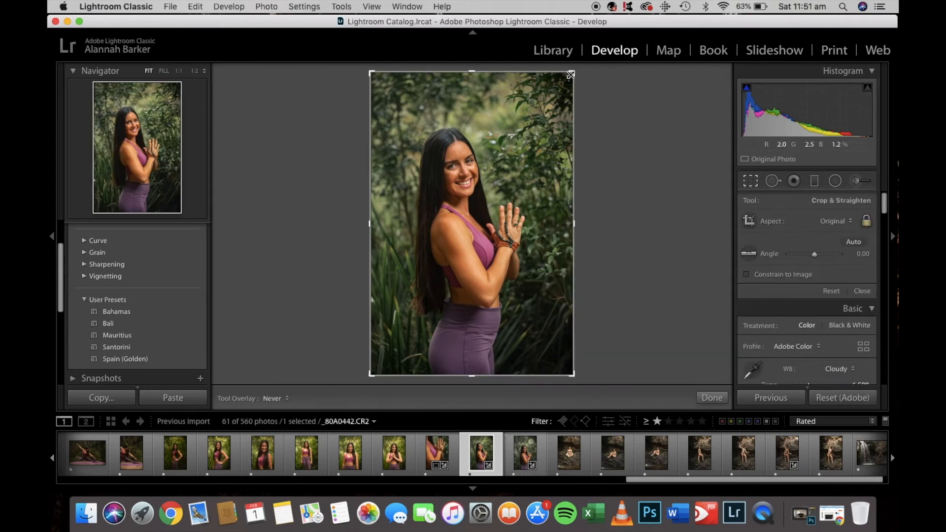
{"action": "left_click_drag", "start_coordinate": [570, 74], "coordinate": [544, 117]}
{"action": "left_click_drag", "start_coordinate": [503, 175], "coordinate": [489, 183]}
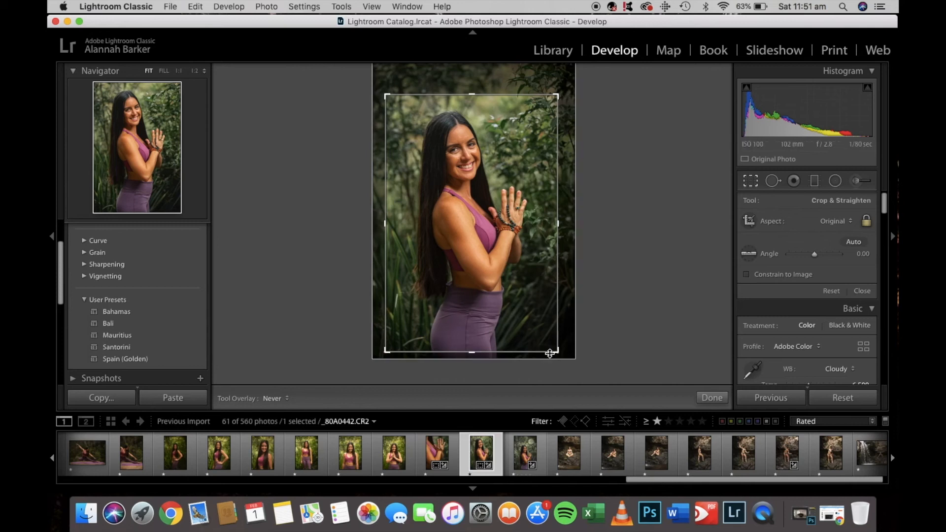
{"action": "left_click_drag", "start_coordinate": [558, 352], "coordinate": [545, 330]}
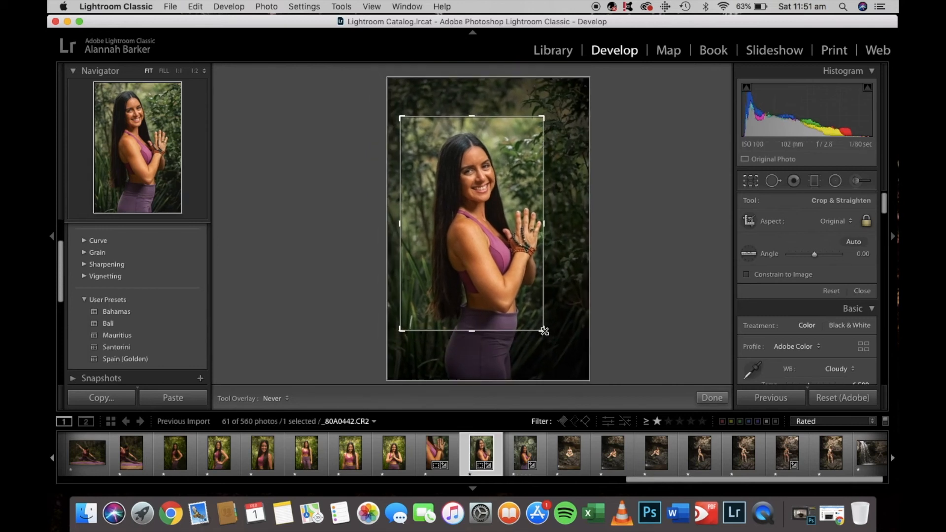
{"action": "left_click_drag", "start_coordinate": [467, 224], "coordinate": [455, 220]}
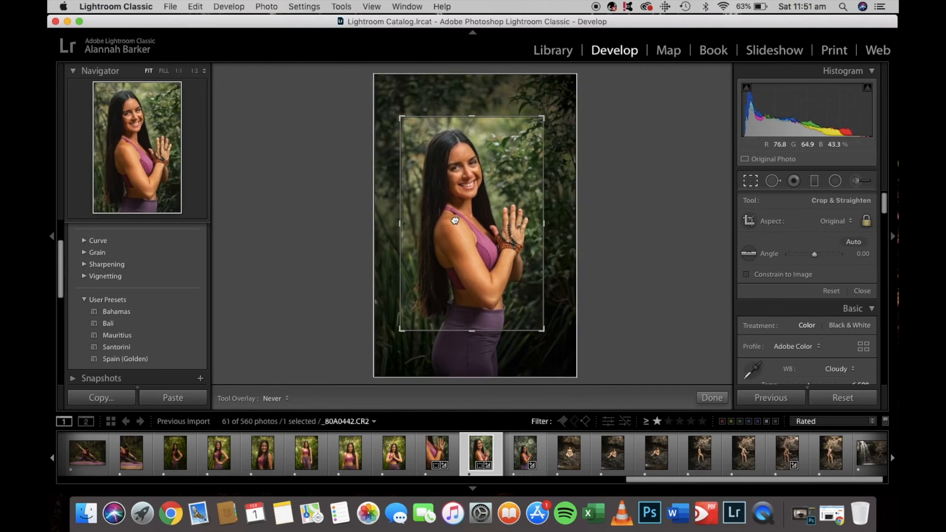
{"action": "double_click", "coordinate": [456, 220]}
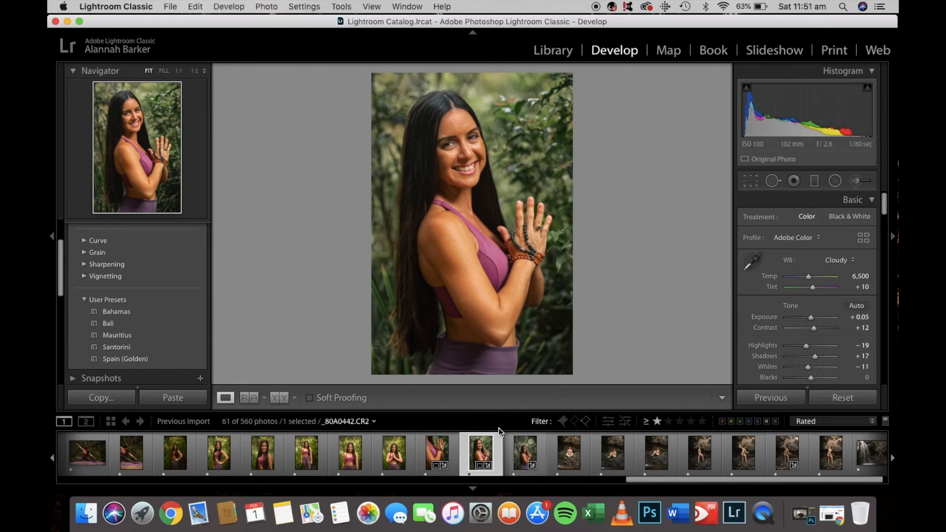
On portrait _80A0451.CR2, set Green saturation to −65, Orange luminance to −24 and Yellow luminance to −25.
{"action": "left_click", "coordinate": [526, 454]}
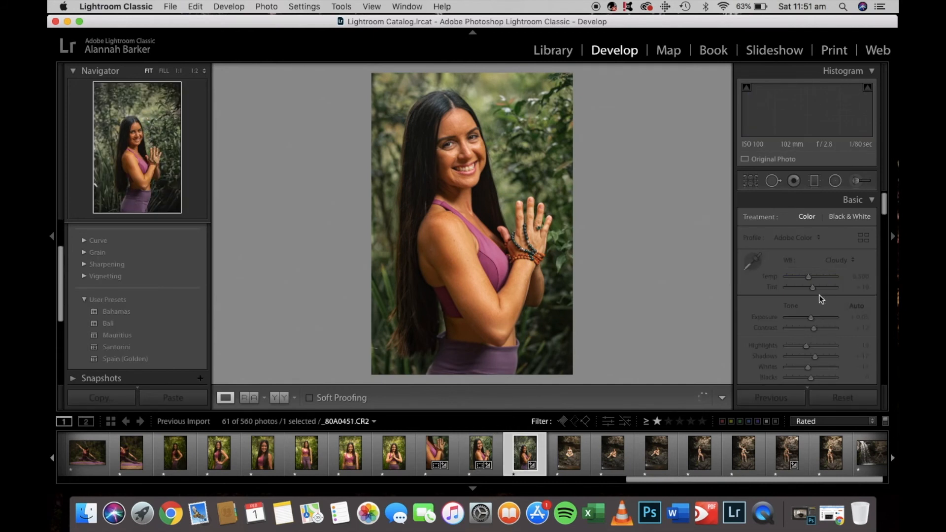
{"action": "scroll", "coordinate": [791, 300], "scroll_direction": "down", "scroll_amount": 1}
{"action": "scroll", "coordinate": [791, 300], "scroll_direction": "down", "scroll_amount": 10}
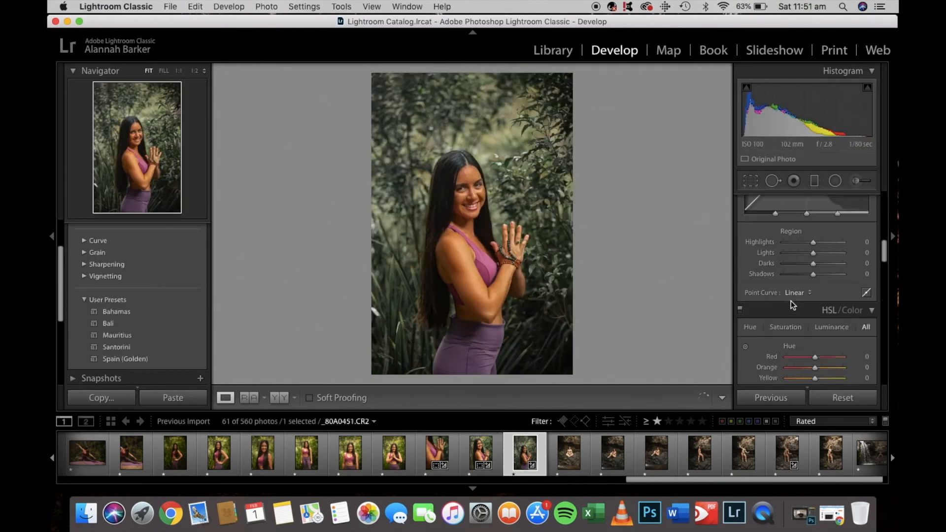
{"action": "scroll", "coordinate": [791, 301], "scroll_direction": "down", "scroll_amount": 3}
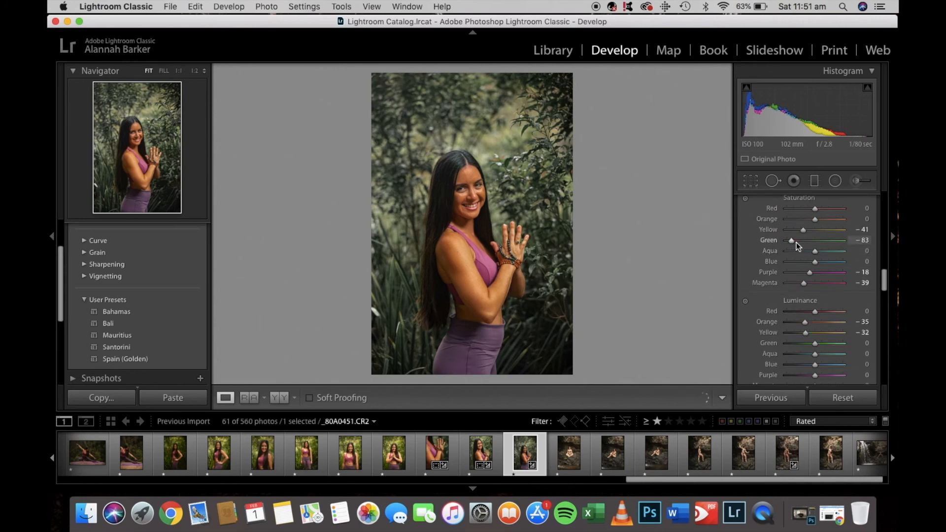
{"action": "left_click_drag", "start_coordinate": [797, 243], "coordinate": [797, 243]}
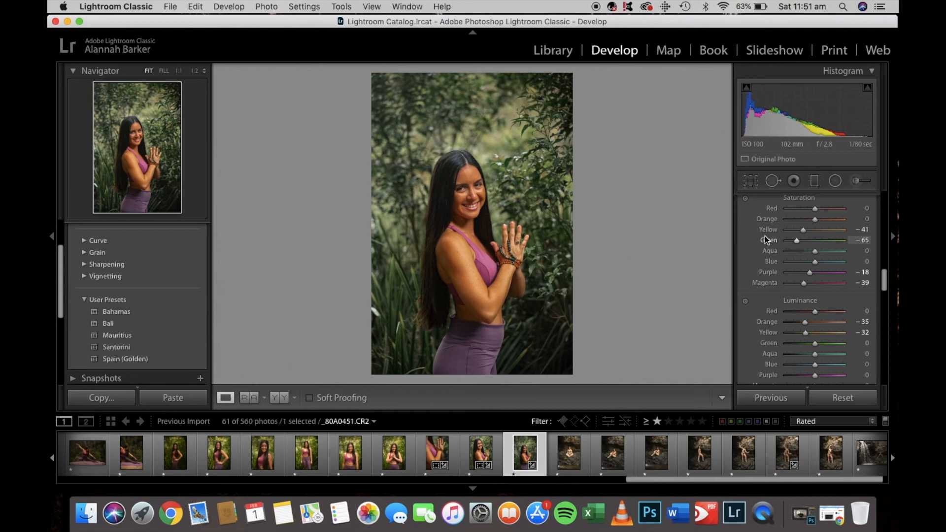
{"action": "left_click_drag", "start_coordinate": [807, 324], "coordinate": [809, 335]}
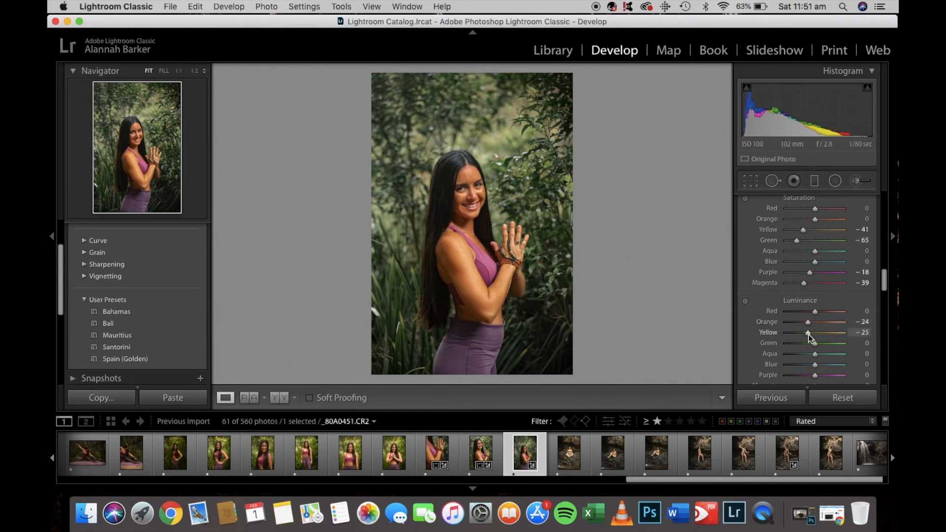
Crop portrait _80A0451.CR2 tighter around the woman from head to hips at the original aspect ratio, centring her in the frame.
{"action": "left_click", "coordinate": [751, 181]}
{"action": "left_click_drag", "start_coordinate": [571, 76], "coordinate": [548, 110]}
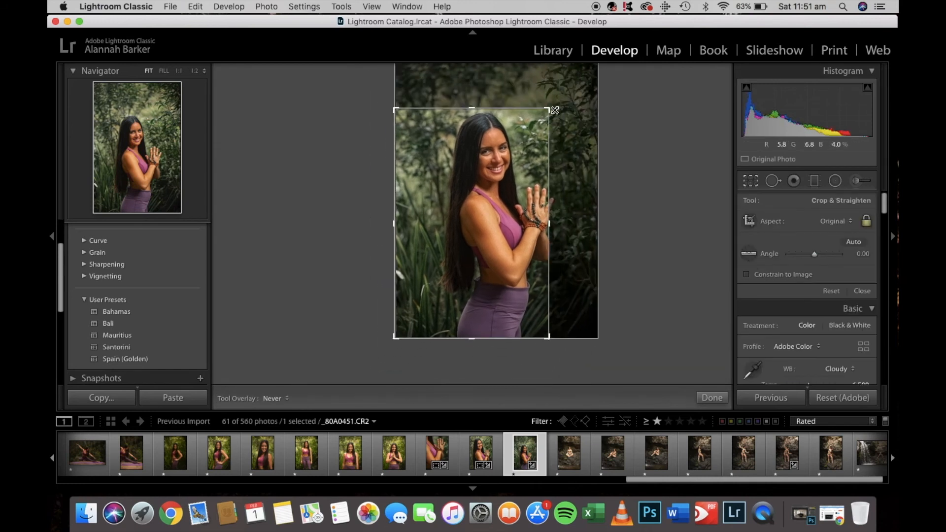
{"action": "left_click_drag", "start_coordinate": [506, 202], "coordinate": [494, 209]}
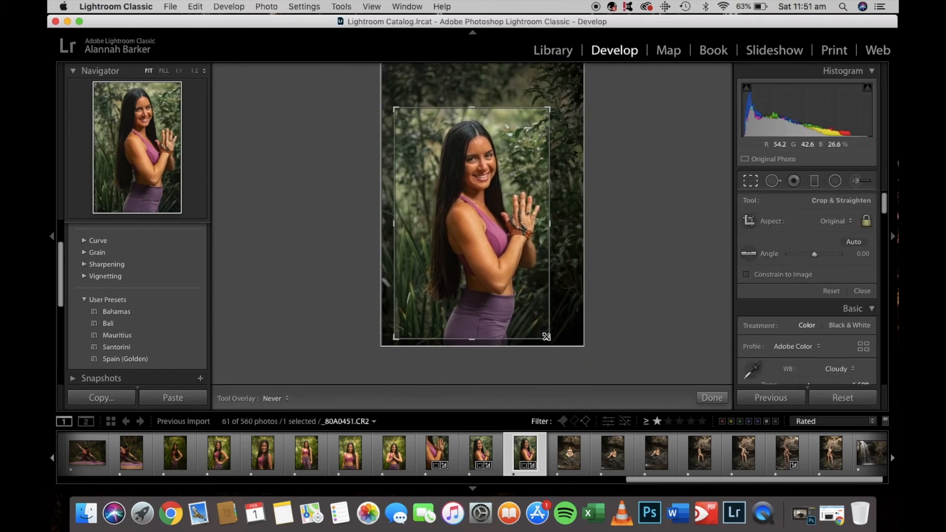
{"action": "left_click_drag", "start_coordinate": [549, 336], "coordinate": [537, 321]}
{"action": "left_click_drag", "start_coordinate": [503, 285], "coordinate": [482, 274]}
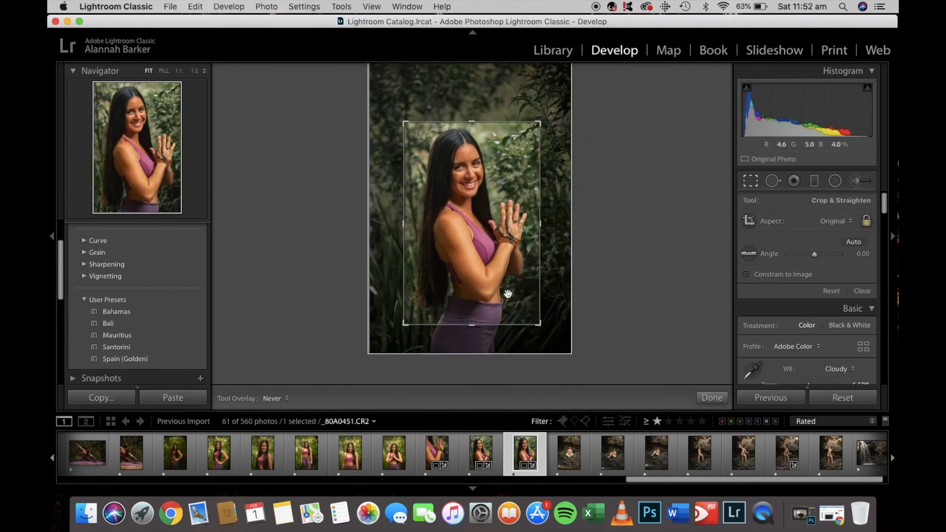
{"action": "key", "text": "Return"}
Apply the Mauritius preset to _80A0358.CR2 and set Exposure +0.15, Highlights −37, Shadows 0, Blacks −17 and lens vignetting amount +30.
{"action": "scroll", "coordinate": [388, 451], "scroll_direction": "up", "scroll_amount": 5}
{"action": "left_click", "coordinate": [415, 452]}
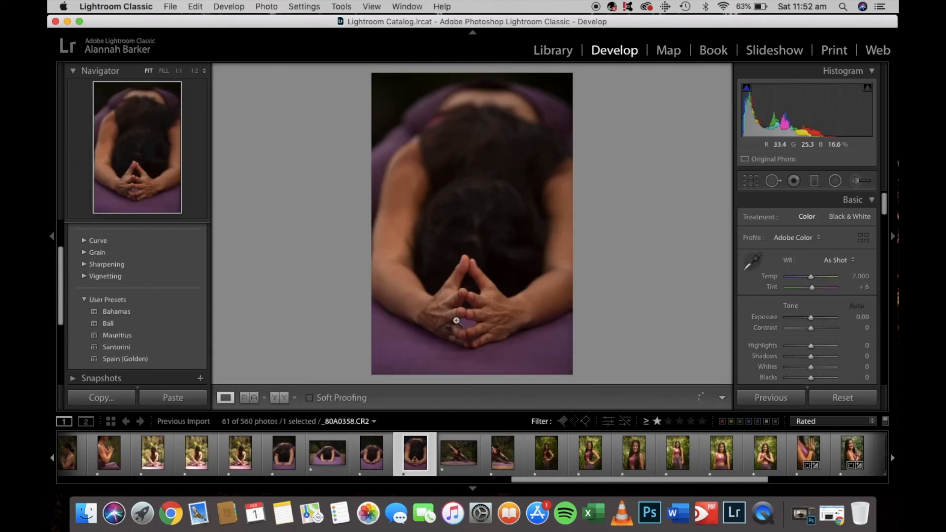
{"action": "left_click", "coordinate": [172, 336]}
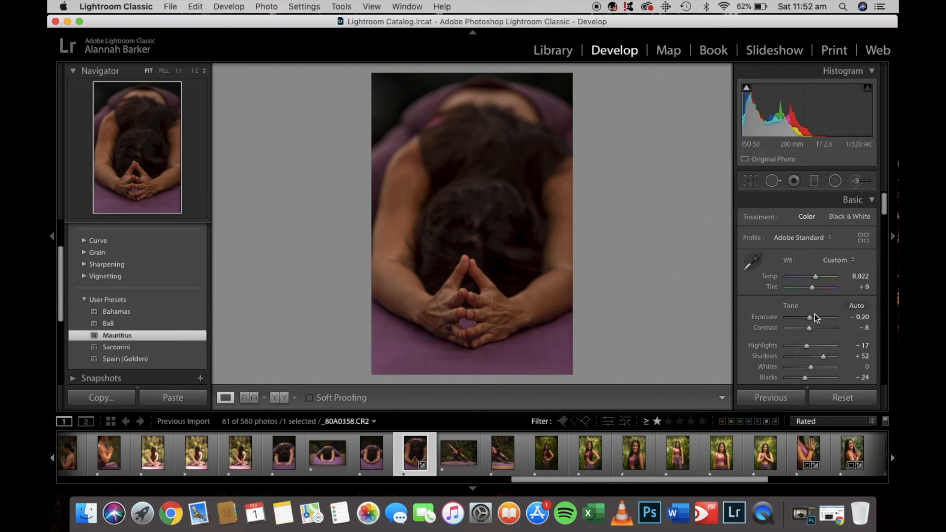
{"action": "scroll", "coordinate": [809, 296], "scroll_direction": "down", "scroll_amount": 10}
{"action": "left_click_drag", "start_coordinate": [810, 340], "coordinate": [818, 346]}
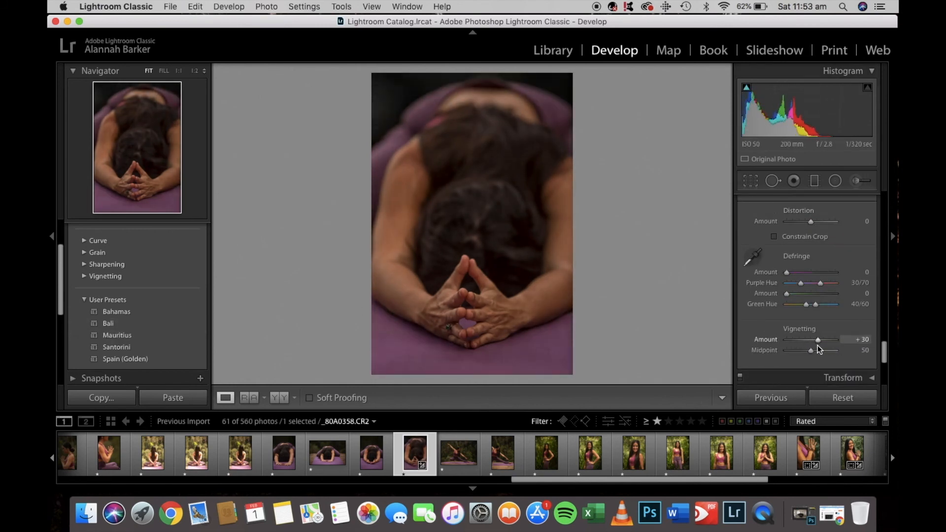
{"action": "scroll", "coordinate": [813, 321], "scroll_direction": "up", "scroll_amount": 10}
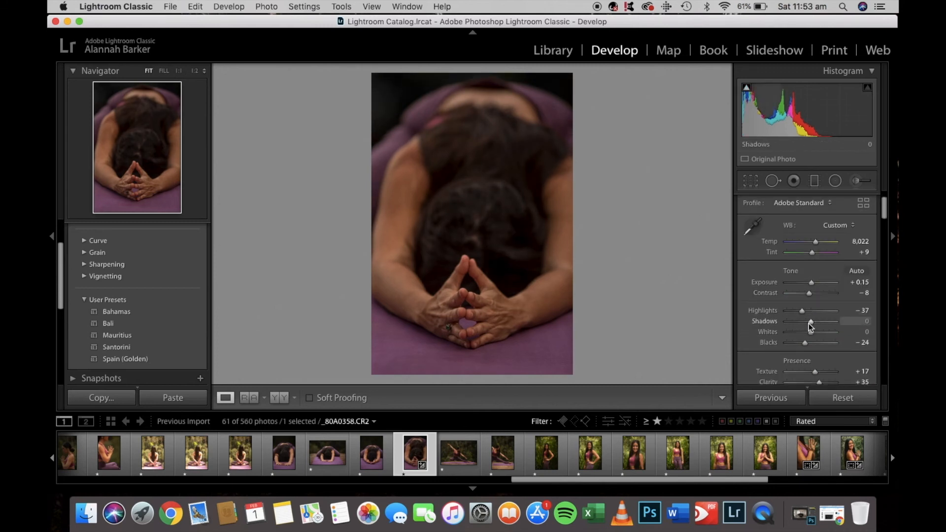
Straighten photo _80A0358.CR2 to an angle of −3.27, crop it slightly tighter, and compare it side by side with the before view.
{"action": "key", "text": "r"}
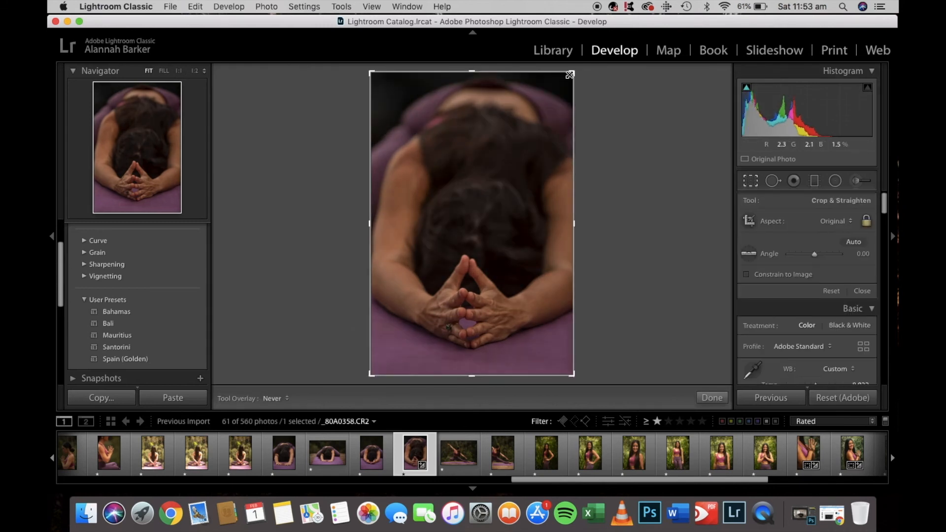
{"action": "left_click_drag", "start_coordinate": [567, 75], "coordinate": [565, 73]}
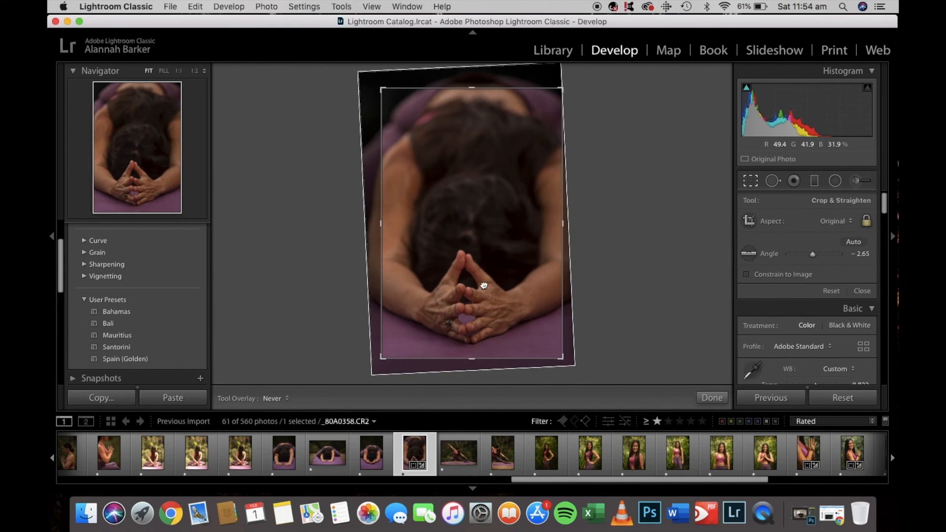
{"action": "left_click_drag", "start_coordinate": [383, 88], "coordinate": [387, 93]}
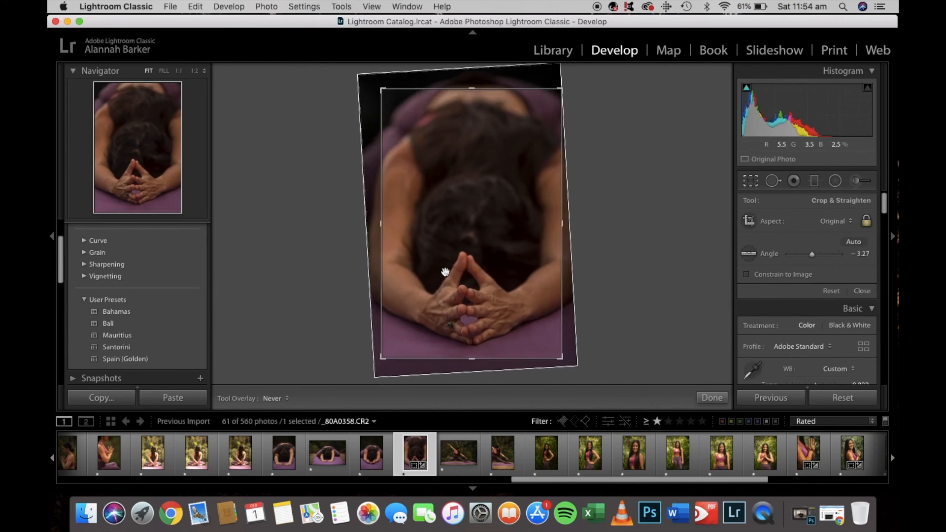
{"action": "key", "text": "r"}
{"action": "key", "text": "y"}
Rate the five edited photos, _80A0358, _80A0438, _80A0442, _80A0451 and _80A0542, with two stars.
{"action": "left_click_drag", "start_coordinate": [537, 479], "coordinate": [452, 480]}
{"action": "key", "text": "2"}
{"action": "scroll", "coordinate": [535, 455], "scroll_direction": "right", "scroll_amount": 5}
{"action": "left_click", "coordinate": [534, 455]}
{"action": "key", "text": "2"}
{"action": "key", "text": "Right"}
{"action": "key", "text": "Right"}
{"action": "key", "text": "2"}
{"action": "scroll", "coordinate": [535, 455], "scroll_direction": "right", "scroll_amount": 5}
{"action": "left_click", "coordinate": [774, 450]}
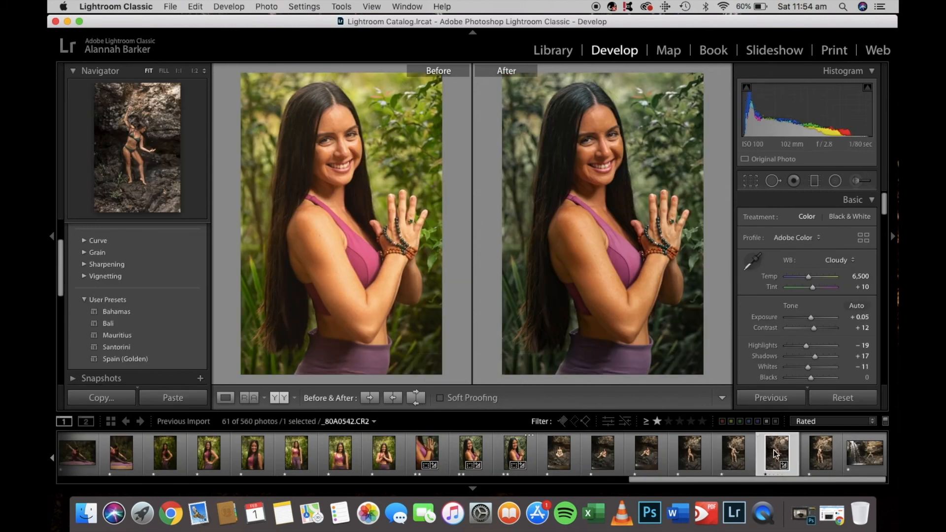
{"action": "key", "text": "2"}
Filter the filmstrip to photos rated two stars or higher and return to the first photo, _80A0358.CR2.
{"action": "left_click", "coordinate": [813, 421]}
{"action": "left_click", "coordinate": [814, 422]}
{"action": "left_click", "coordinate": [668, 421]}
{"action": "key", "text": "Left"}
{"action": "key", "text": "Left"}
{"action": "key", "text": "Left"}
{"action": "key", "text": "Left"}
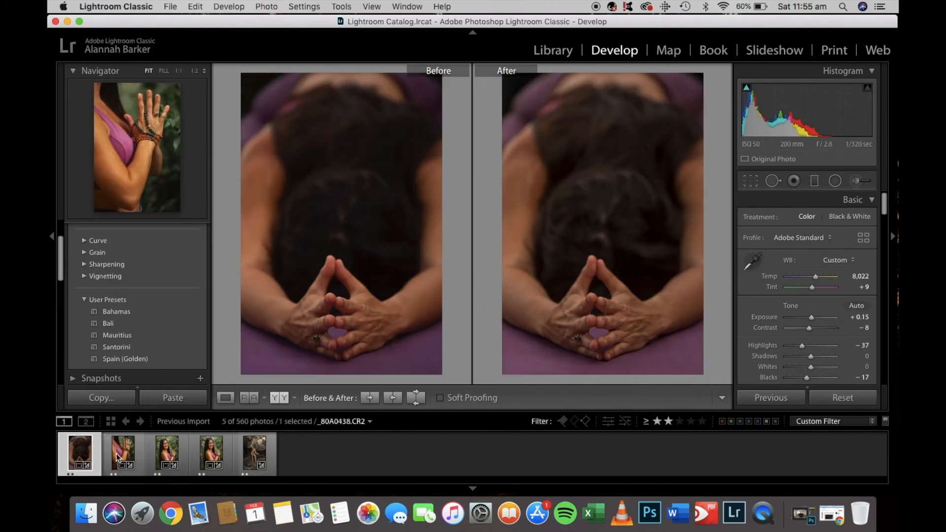
Check the white balance options on _80A0358.CR2, and set the Exposure of the hands close-up _80A0438.CR2 to −0.40.
{"action": "left_click", "coordinate": [838, 259]}
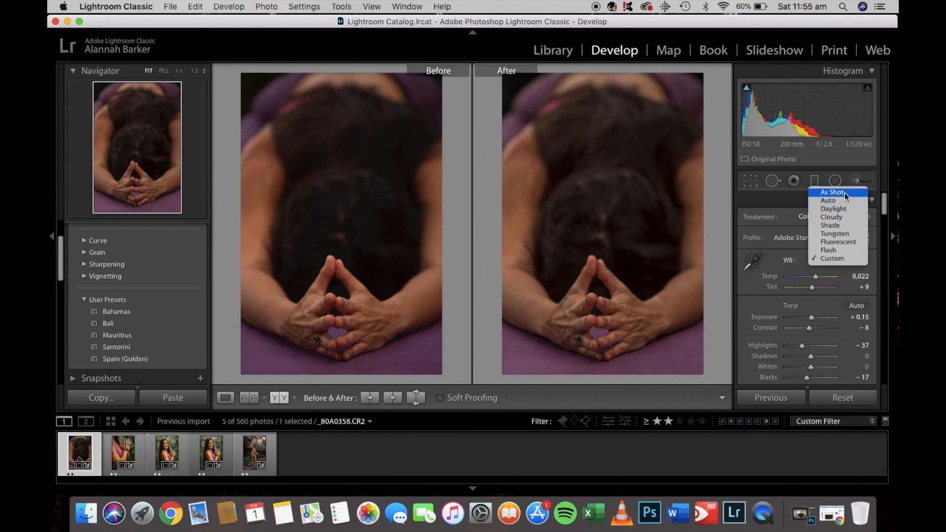
{"action": "left_click", "coordinate": [571, 230]}
{"action": "key", "text": "Right"}
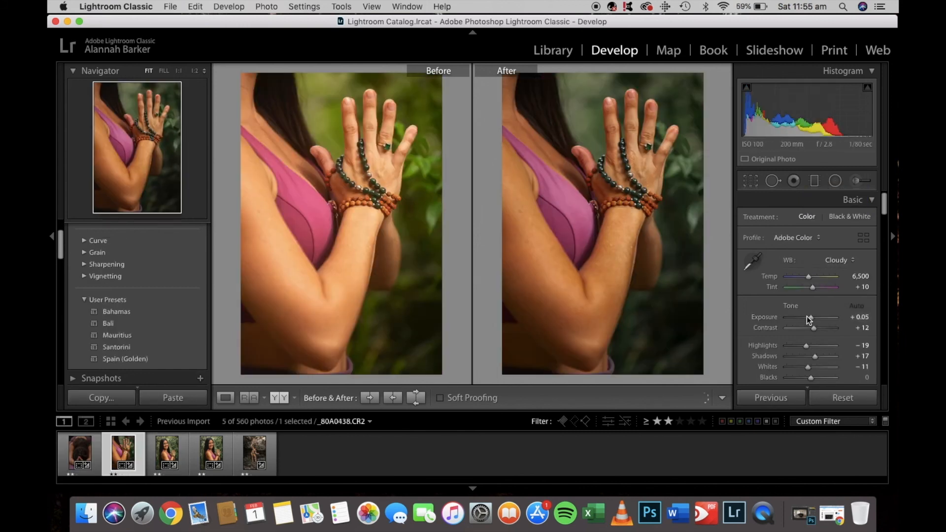
{"action": "key", "text": "Right"}
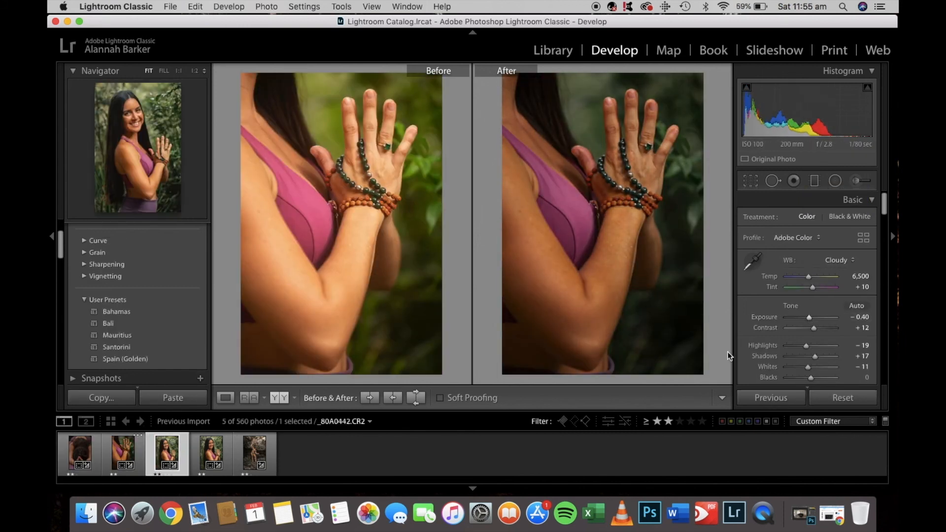
Straighten the crop of portrait _80A0451.CR2 to an angle of −1.78.
{"action": "scroll", "coordinate": [836, 345], "scroll_direction": "down", "scroll_amount": 10}
{"action": "key", "text": "Right"}
{"action": "left_click", "coordinate": [750, 182]}
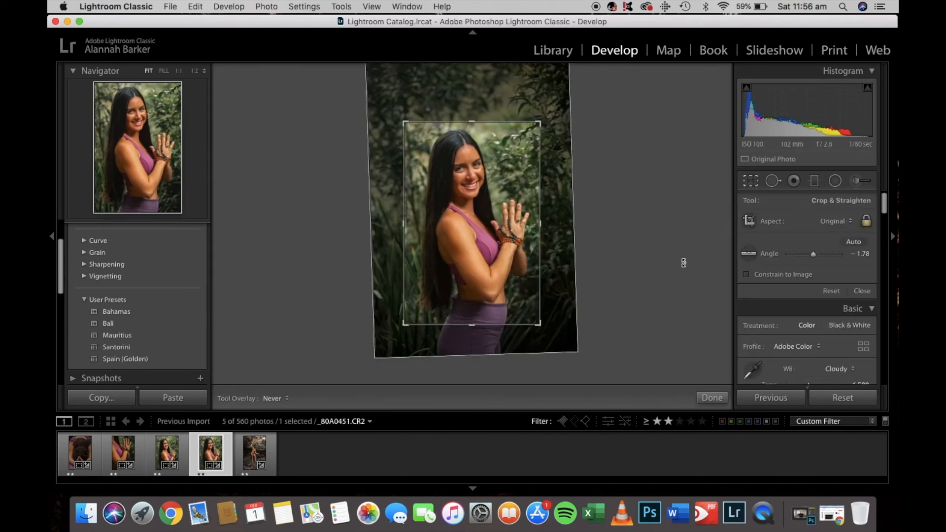
Adjust the crop of the rock-wall photo _80A0542.CR2 around the woman, compare it with the before view, and return to the single-photo view.
{"action": "key", "text": "Right"}
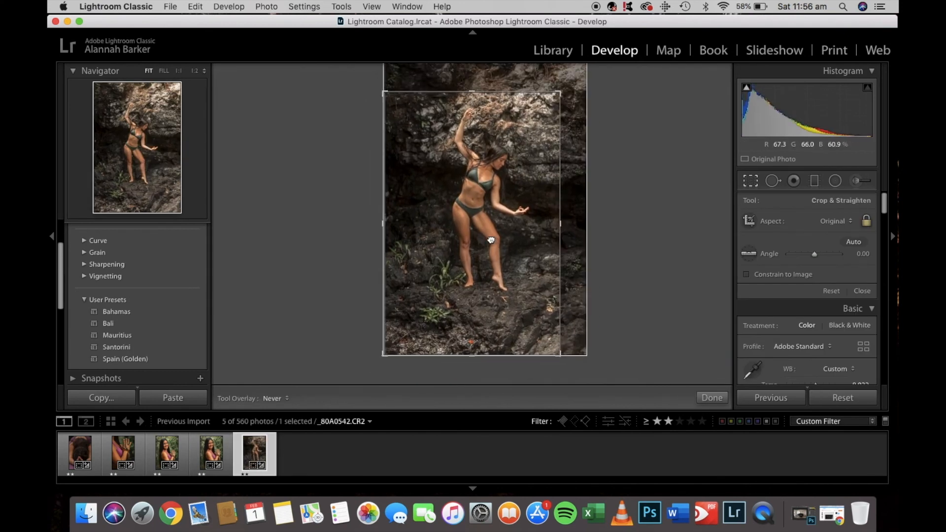
{"action": "key", "text": "r"}
{"action": "left_click", "coordinate": [196, 474]}
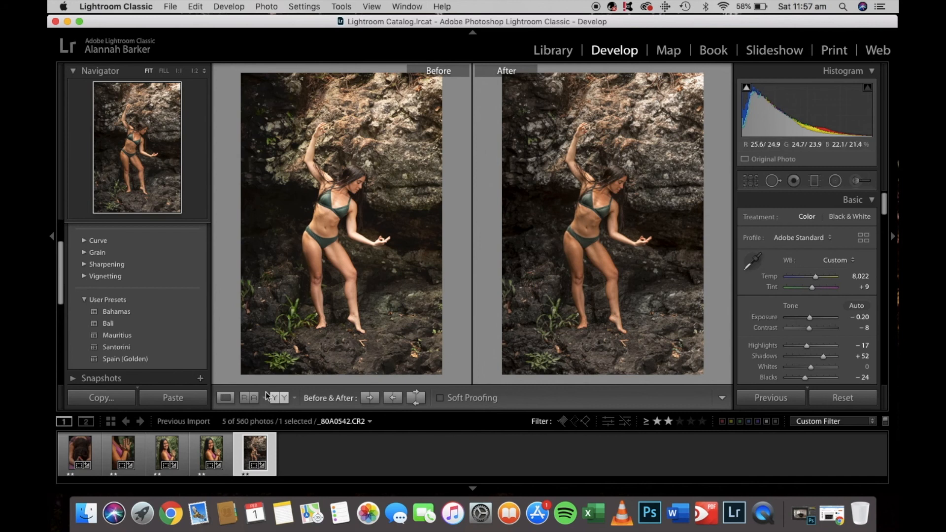
{"action": "left_click", "coordinate": [225, 398]}
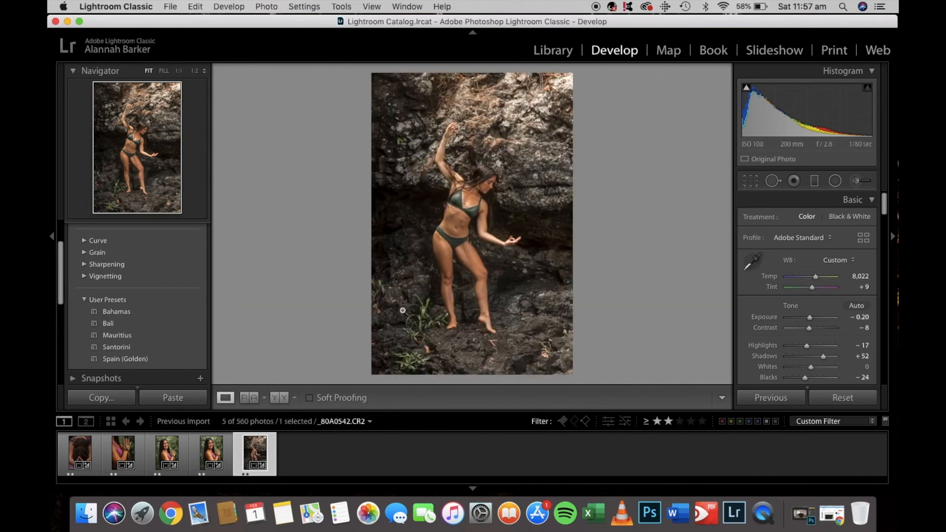
Select all five two-star photos and open the export settings for them.
{"action": "left_click", "coordinate": [171, 7]}
{"action": "left_click", "coordinate": [171, 7]}
{"action": "left_click", "coordinate": [73, 467], "text": "shift"}
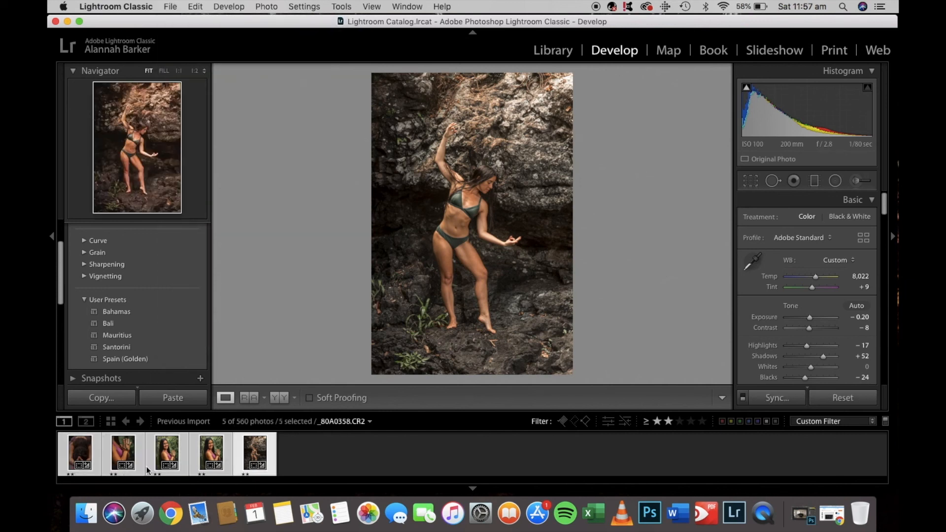
{"action": "right_click", "coordinate": [248, 453]}
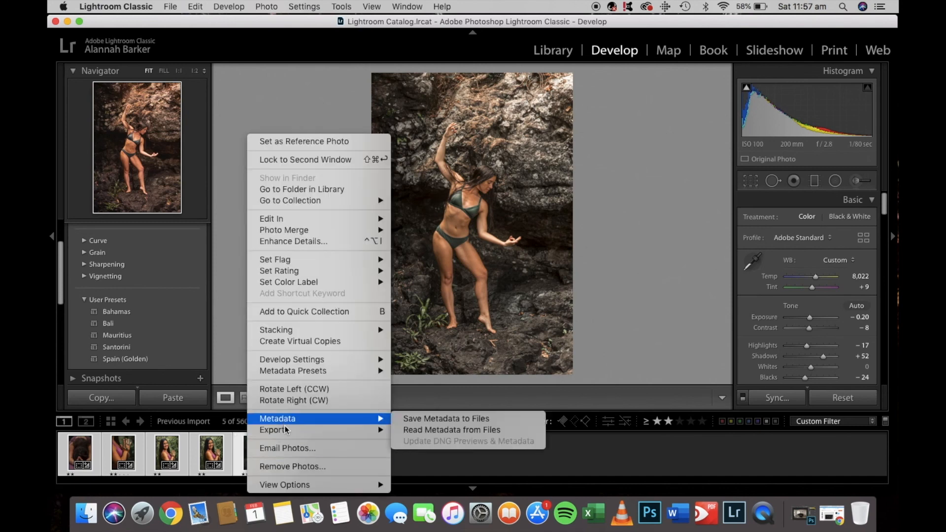
{"action": "mouse_move", "coordinate": [298, 432]}
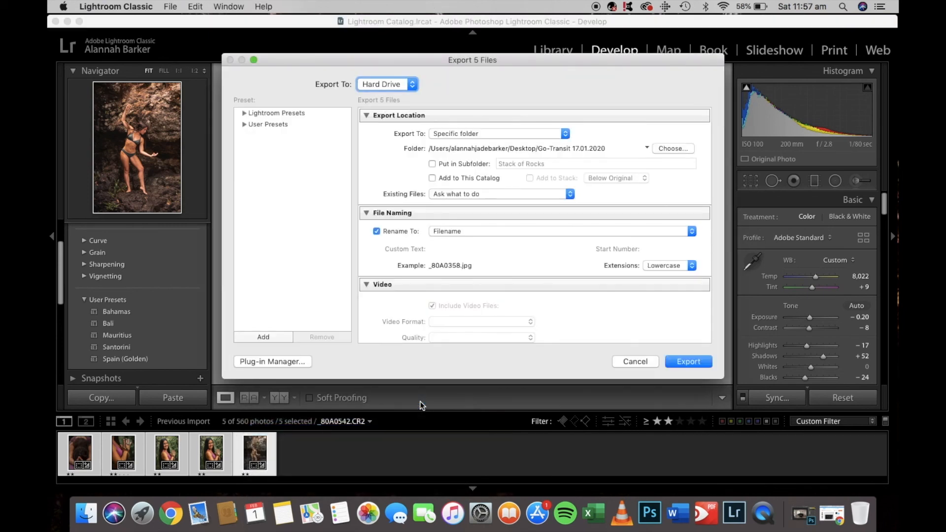
Examine possible export folders on the 2 TB Hard Drive and the iCloud Desktop, keeping the current destination.
{"action": "left_click", "coordinate": [672, 149]}
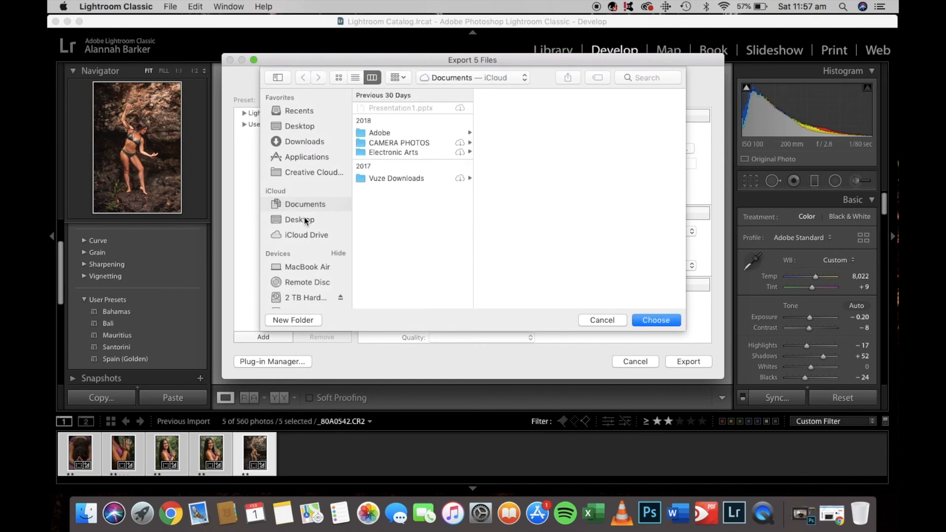
{"action": "left_click", "coordinate": [307, 293]}
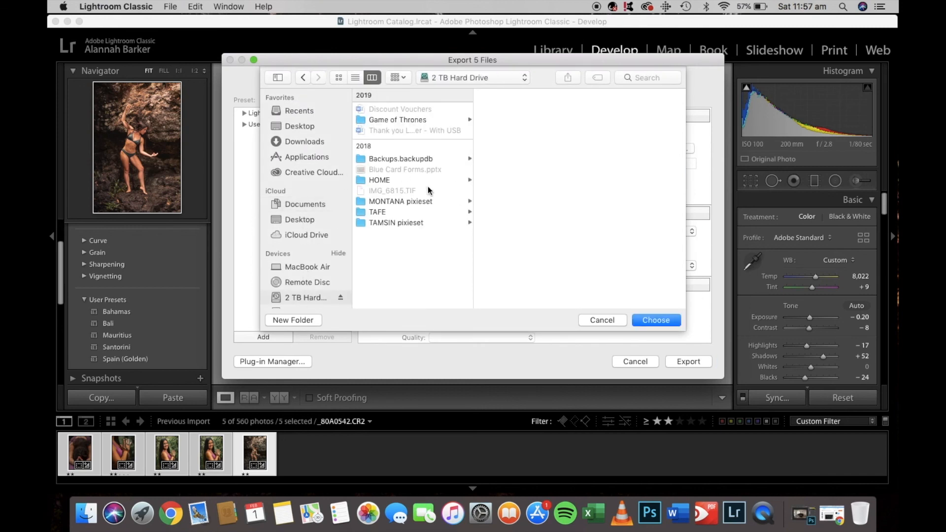
{"action": "left_click", "coordinate": [305, 219]}
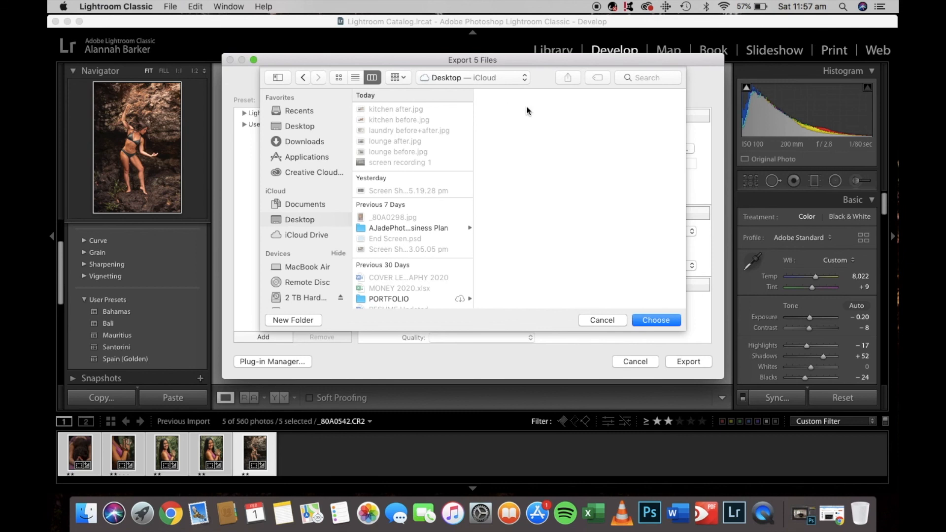
{"action": "scroll", "coordinate": [439, 259], "scroll_direction": "down", "scroll_amount": 5}
{"action": "scroll", "coordinate": [440, 260], "scroll_direction": "up", "scroll_amount": 5}
{"action": "left_click", "coordinate": [608, 320]}
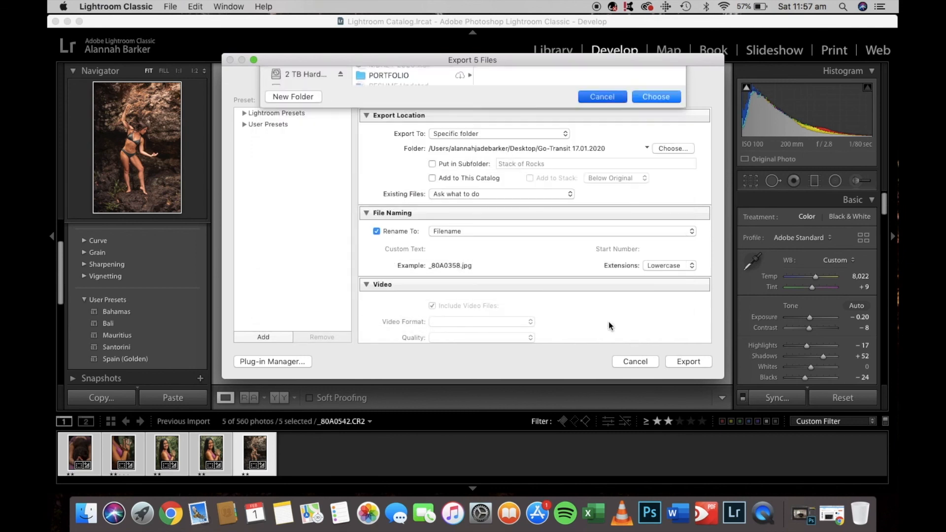
Review the export's file naming, file settings, sharpening and metadata options, and try the Professional Logo watermark on and off.
{"action": "scroll", "coordinate": [530, 293], "scroll_direction": "down", "scroll_amount": 5}
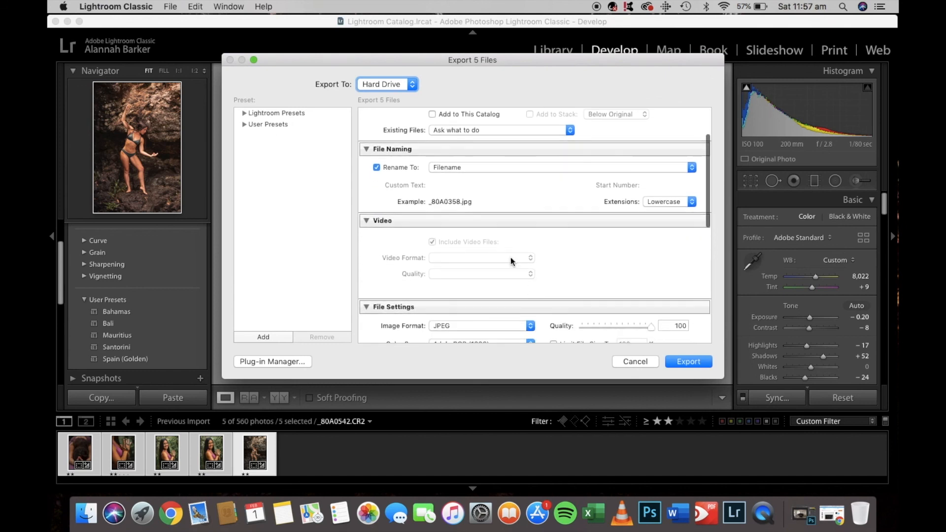
{"action": "scroll", "coordinate": [529, 267], "scroll_direction": "down", "scroll_amount": 10}
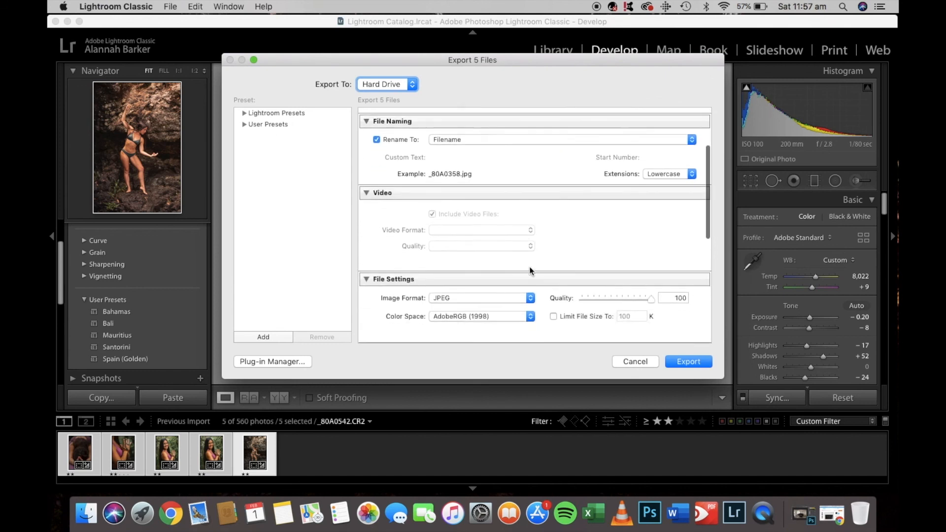
{"action": "scroll", "coordinate": [529, 268], "scroll_direction": "down", "scroll_amount": 8}
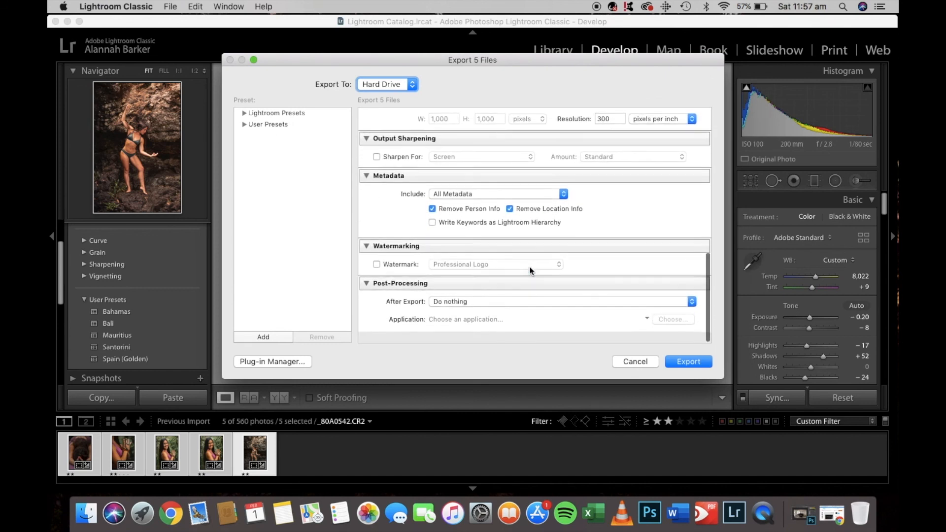
{"action": "left_click", "coordinate": [377, 276]}
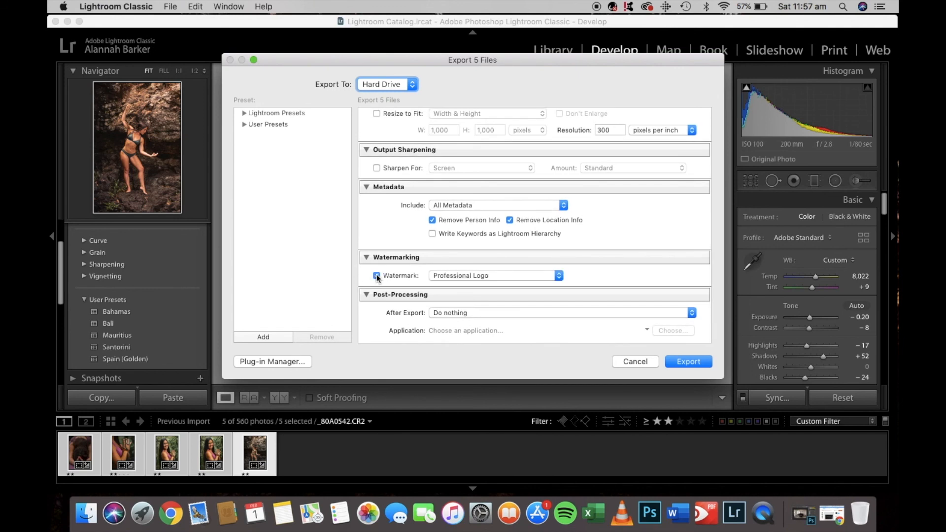
{"action": "left_click", "coordinate": [376, 276]}
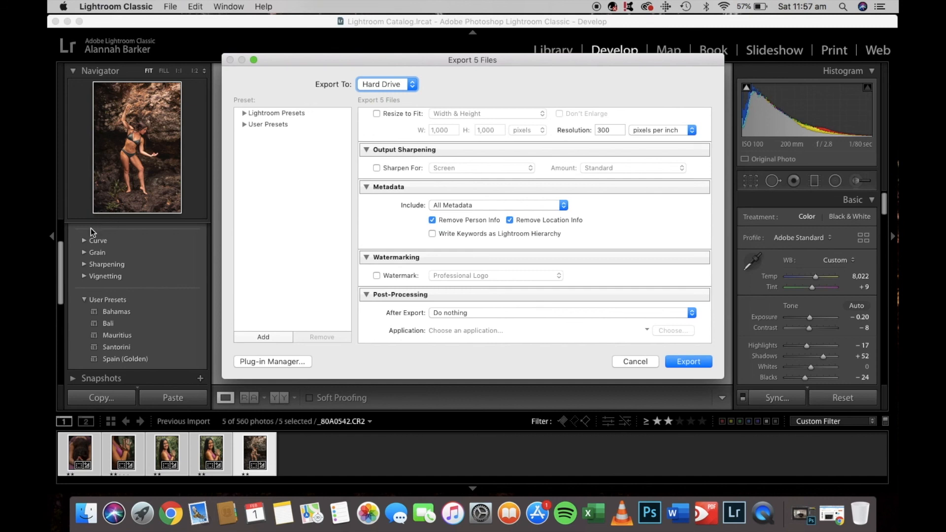
Cancel the export and select only the rock-wall photo _80A0542.CR2.
{"action": "left_click", "coordinate": [625, 361]}
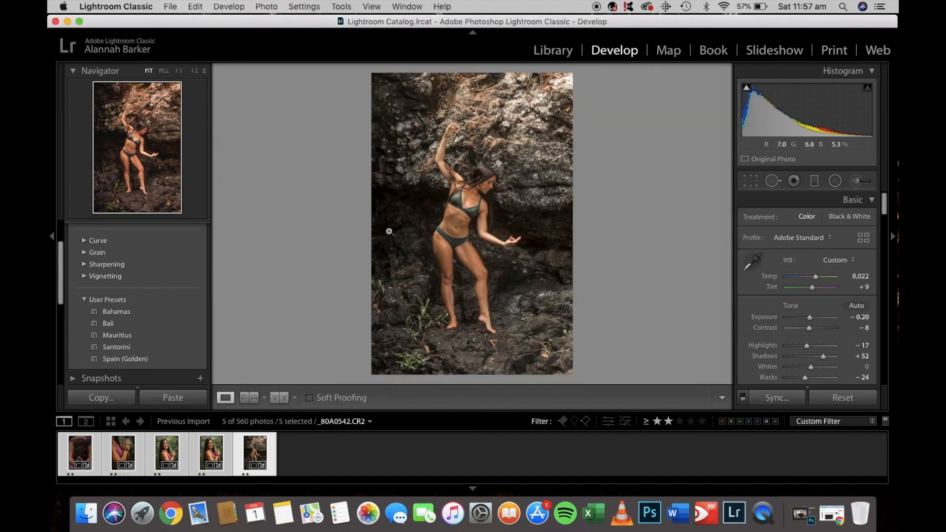
{"action": "left_click", "coordinate": [316, 459]}
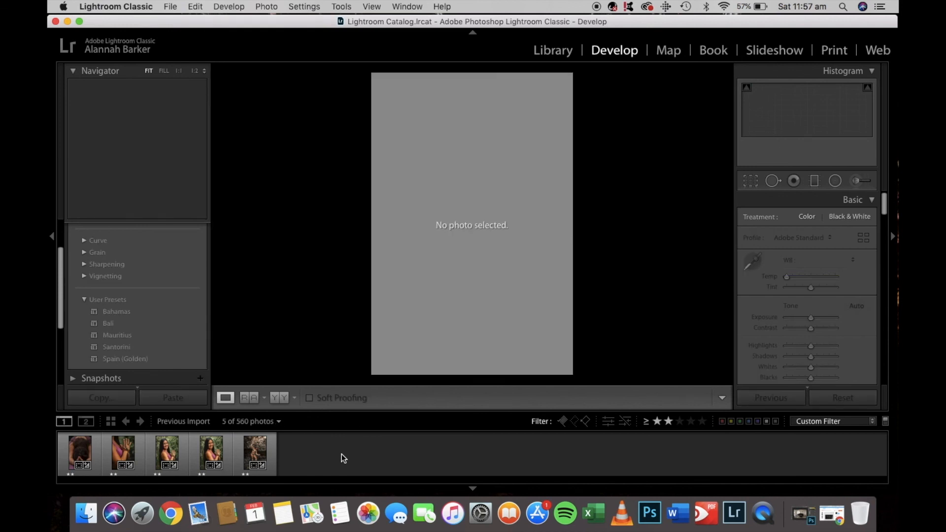
{"action": "left_click", "coordinate": [259, 453]}
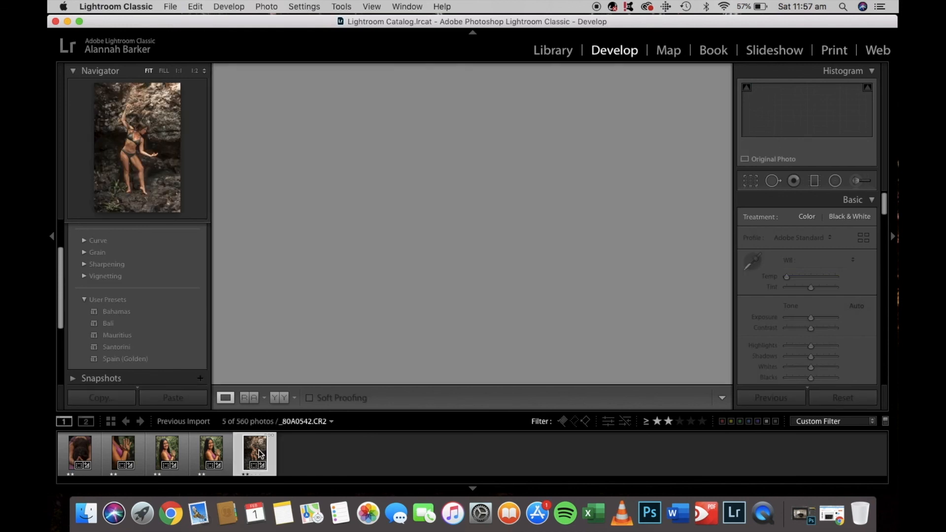